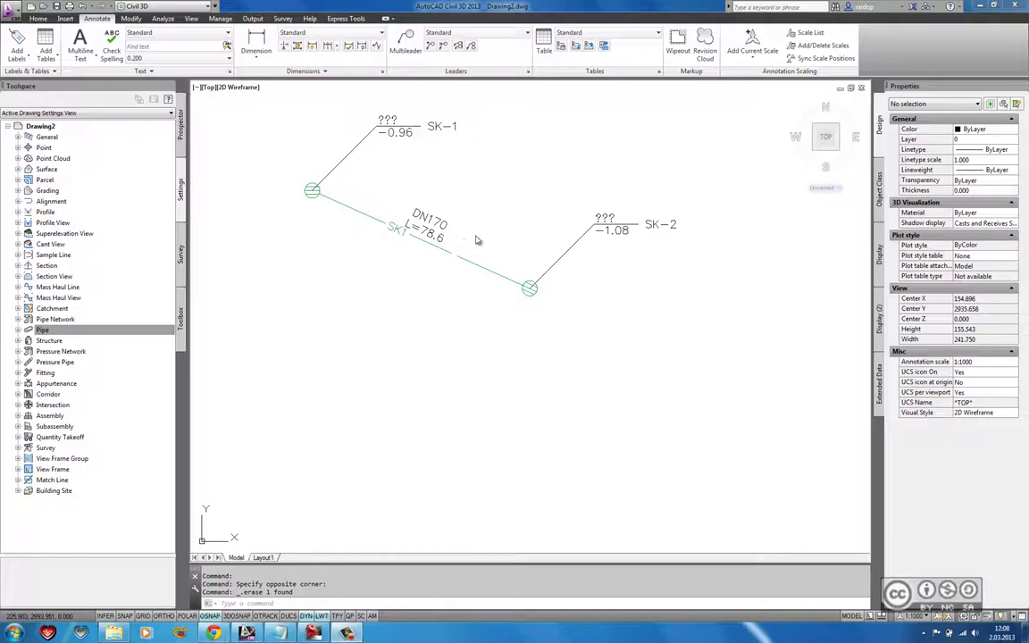
Step: Select pipe SK1, the DN170 pipe joining structures SK-1 and SK-2
click(366, 215)
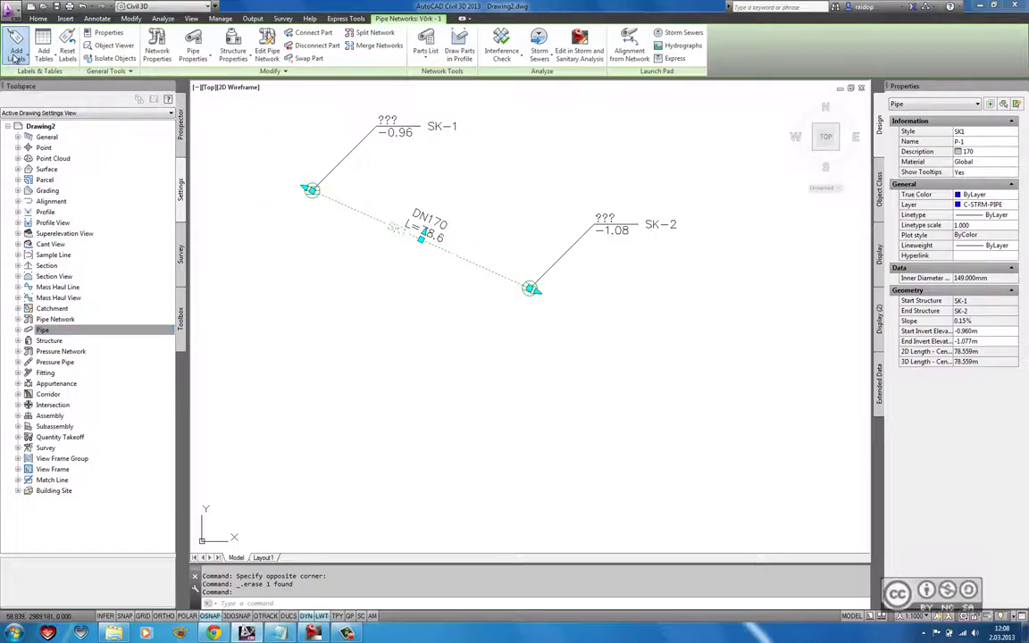
Step: Add a single-part flow label showing Q = 8.37 l/s to pipe SK1, then reselect it
click(16, 52)
click(45, 161)
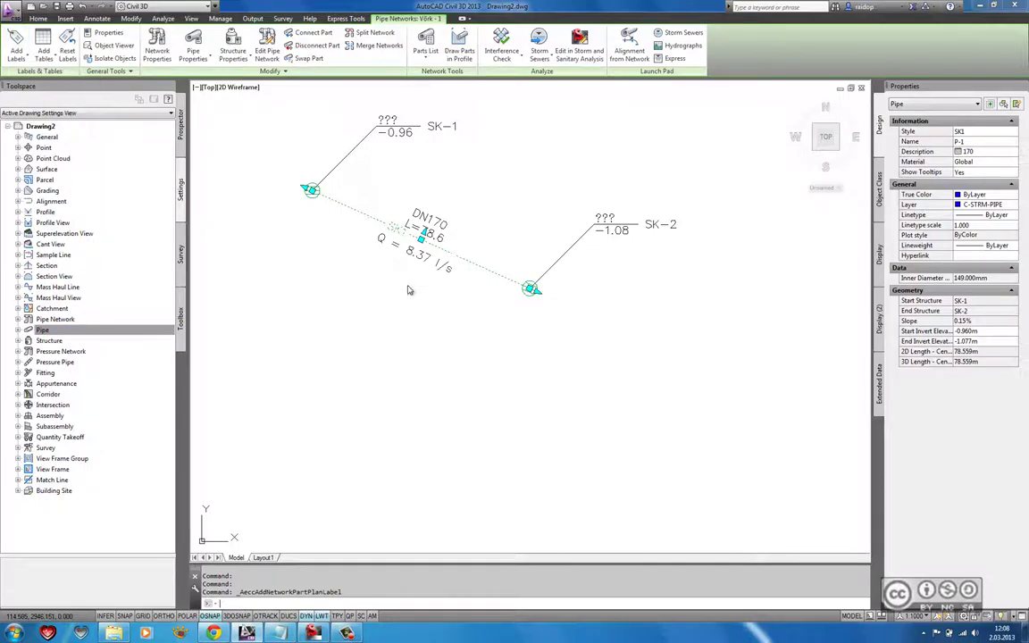
key(Escape)
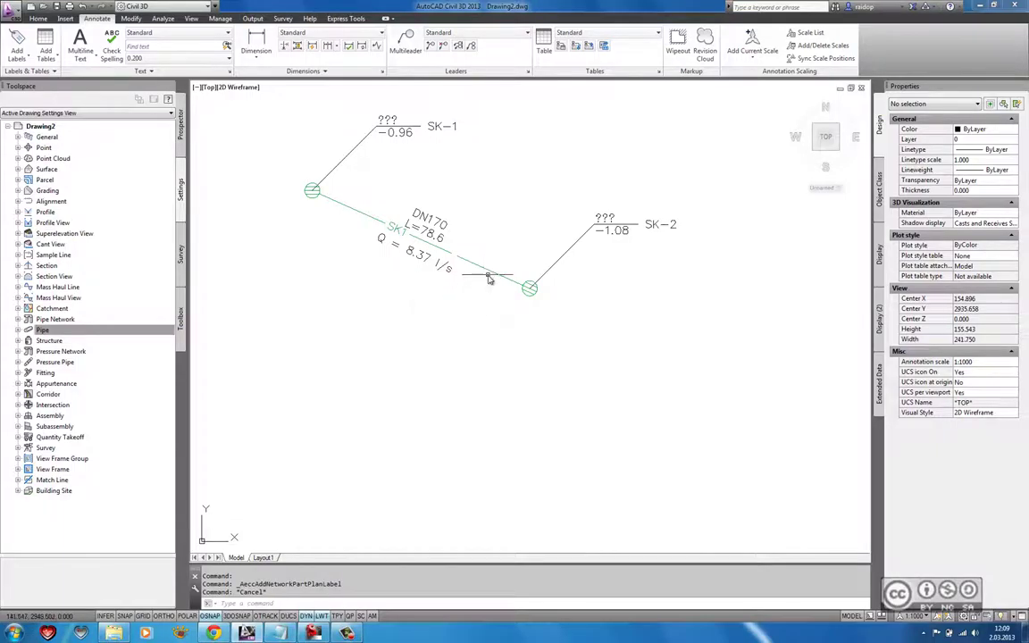
click(468, 266)
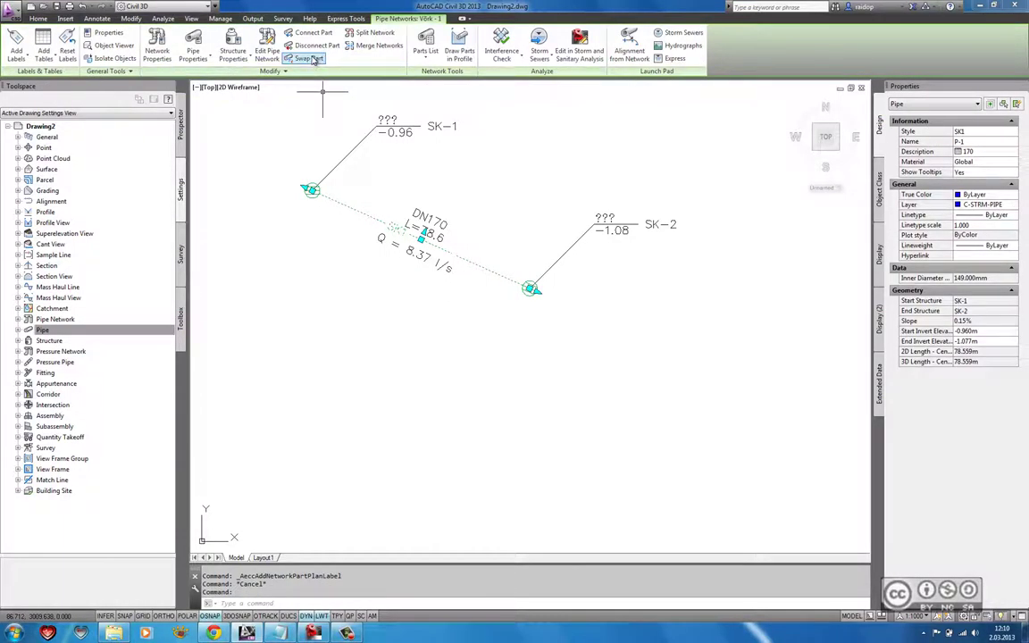
click(309, 59)
click(465, 282)
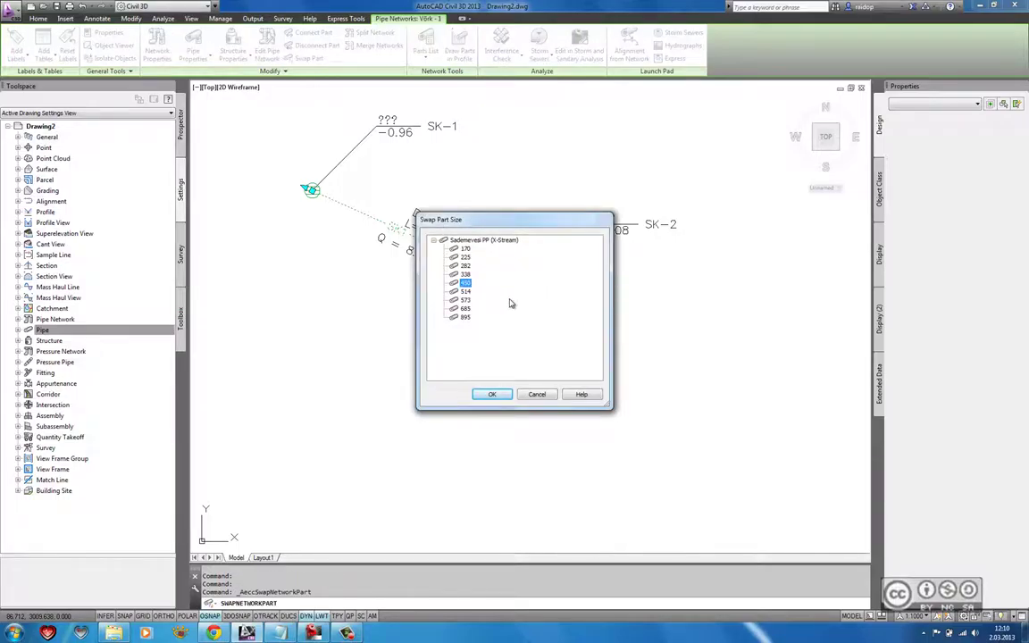
click(491, 394)
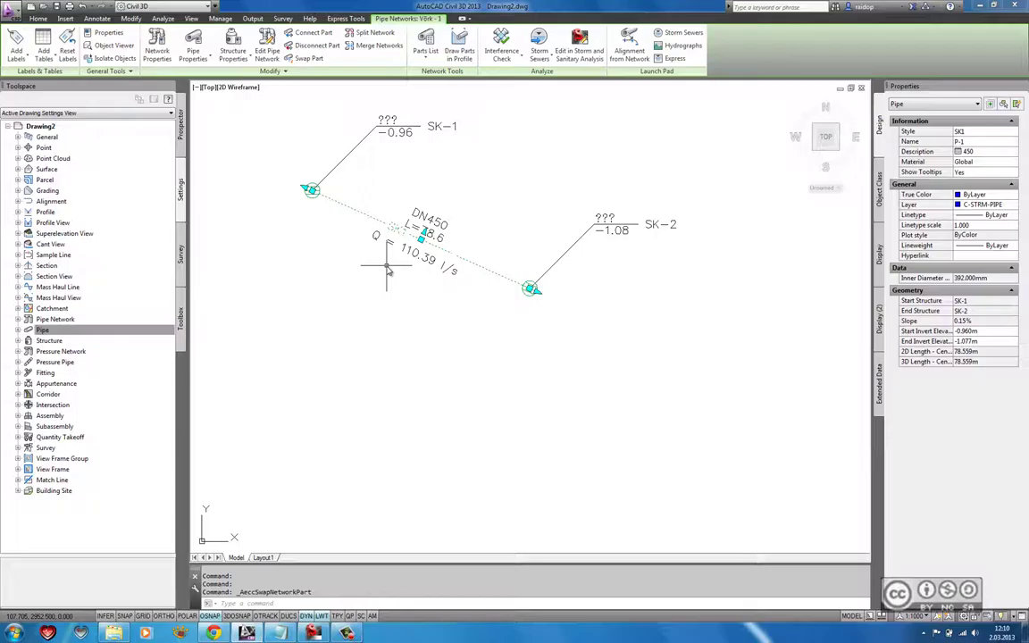
key(Escape)
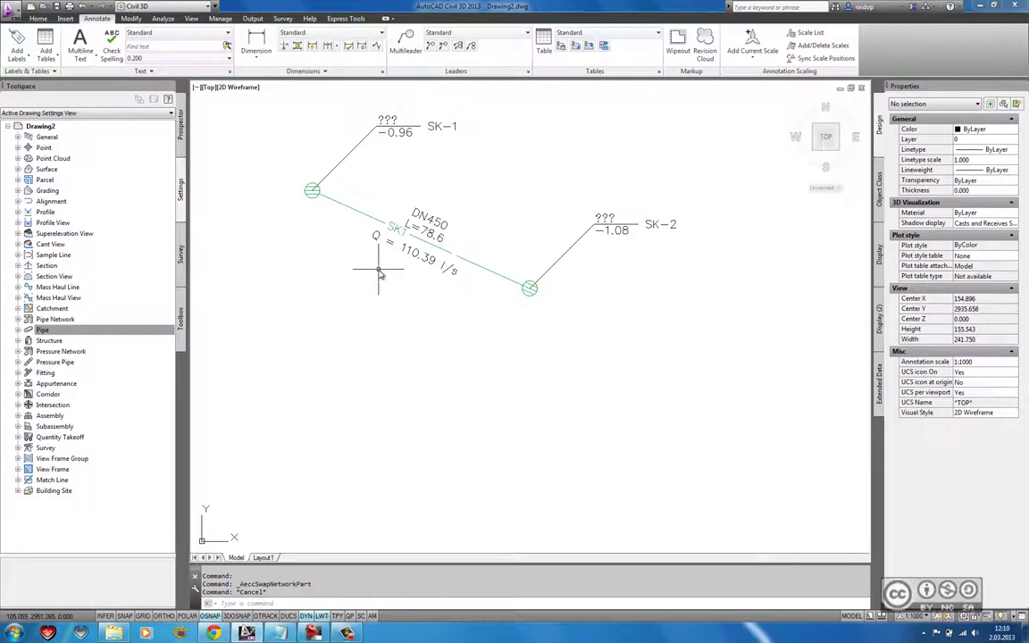
key(ctrl+z)
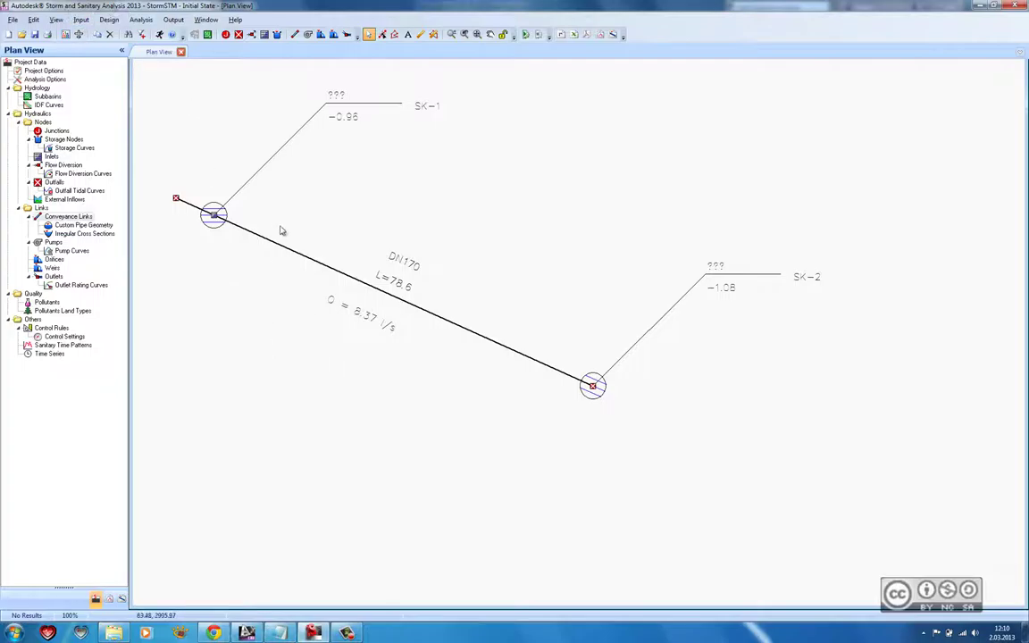
Step: Open the Conveyance Links data for the pipe between SK-1 and SK-2 from the Plan View
double_click(363, 283)
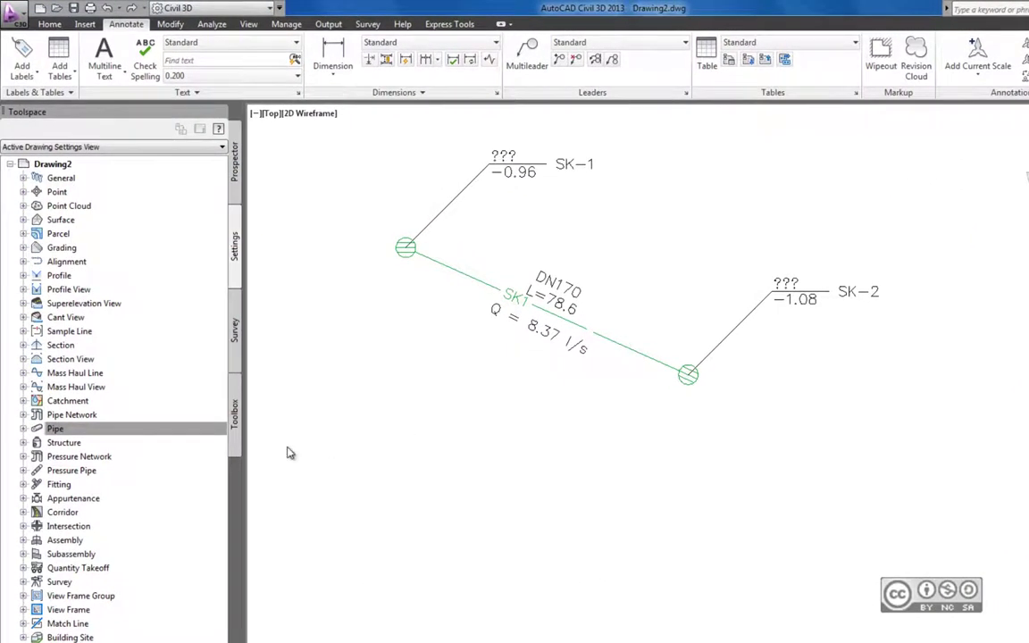
Step: Show the Pipe > Label Styles > Expressions list in Toolspace Settings and start a new expression
click(98, 429)
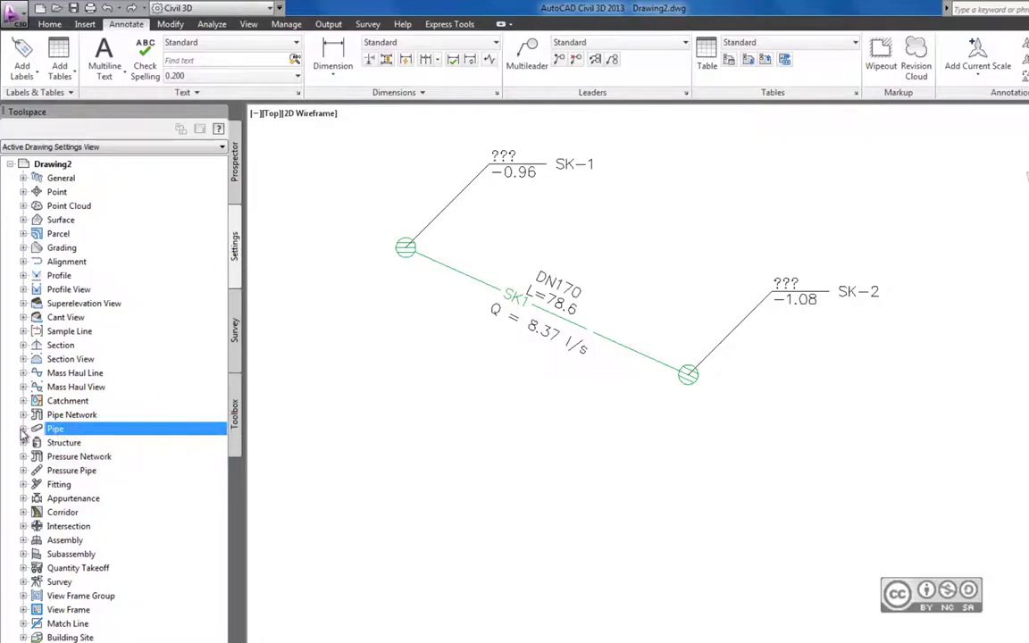
click(23, 429)
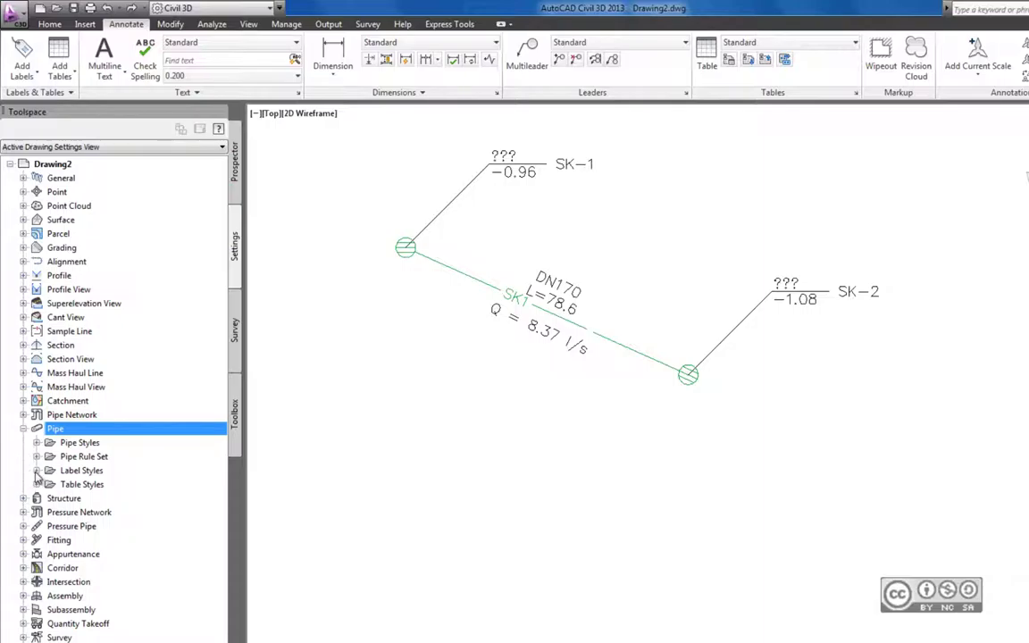
click(37, 472)
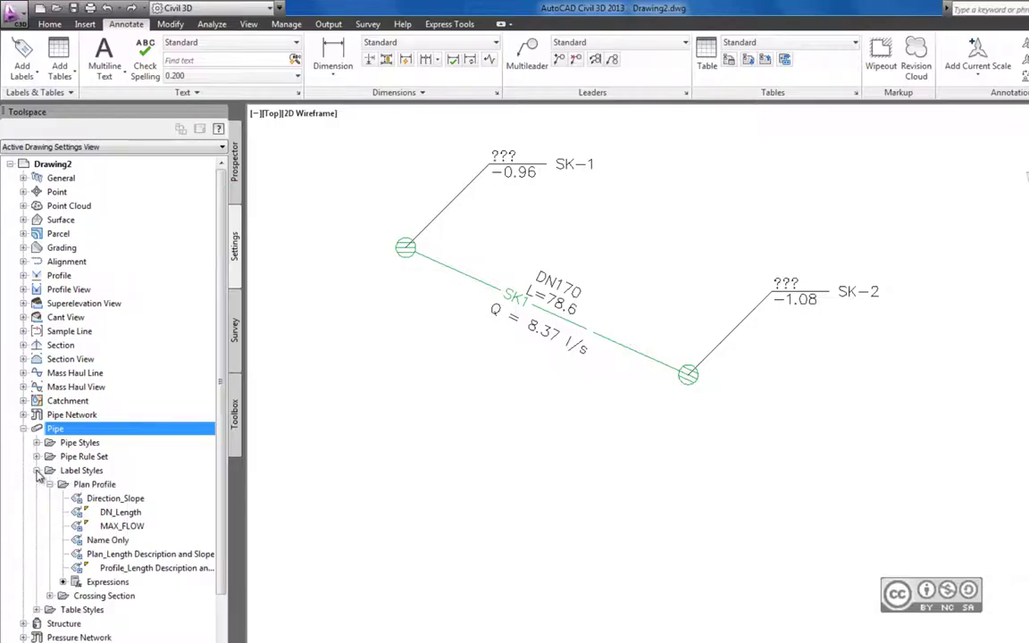
click(107, 581)
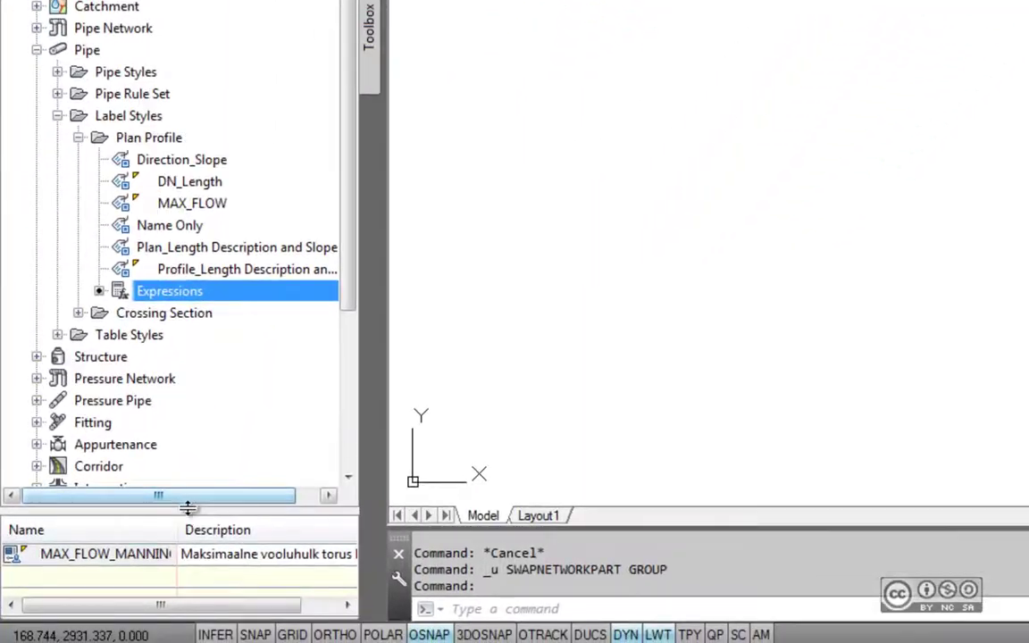
drag(188, 507, 192, 427)
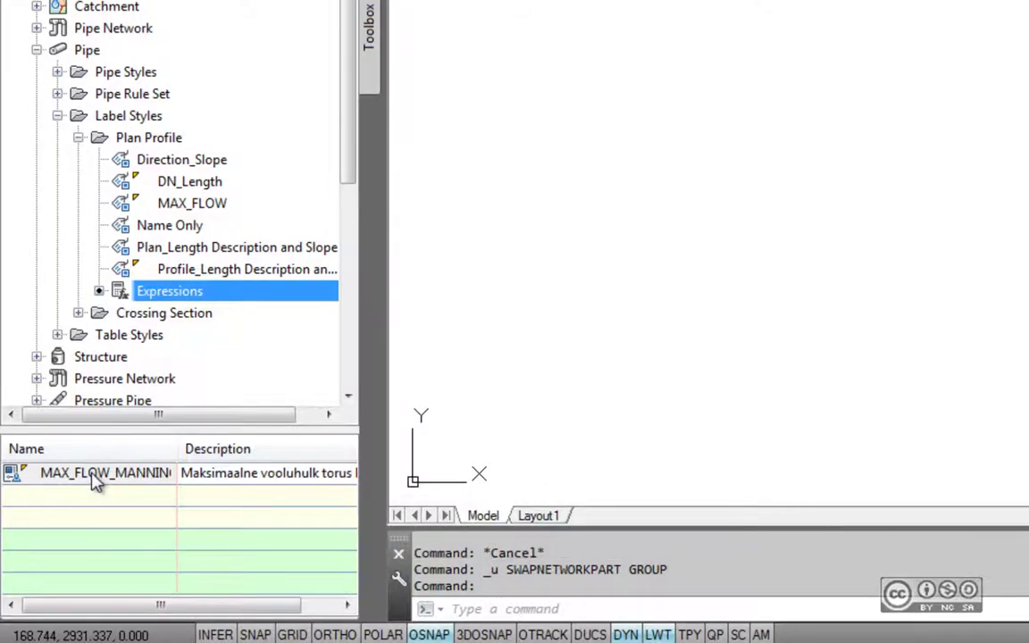
right_click(164, 303)
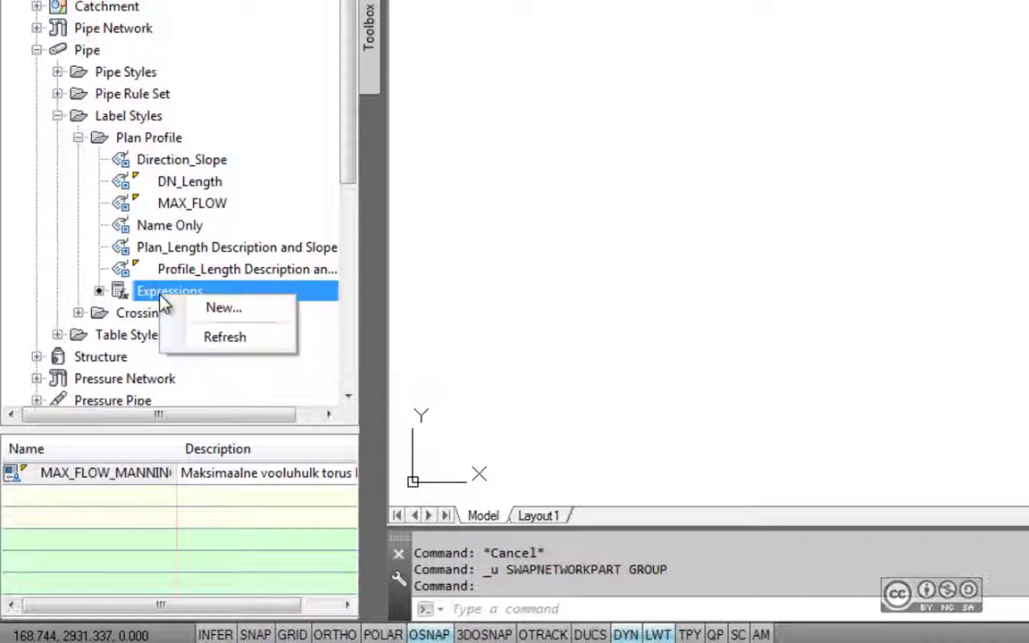
click(223, 307)
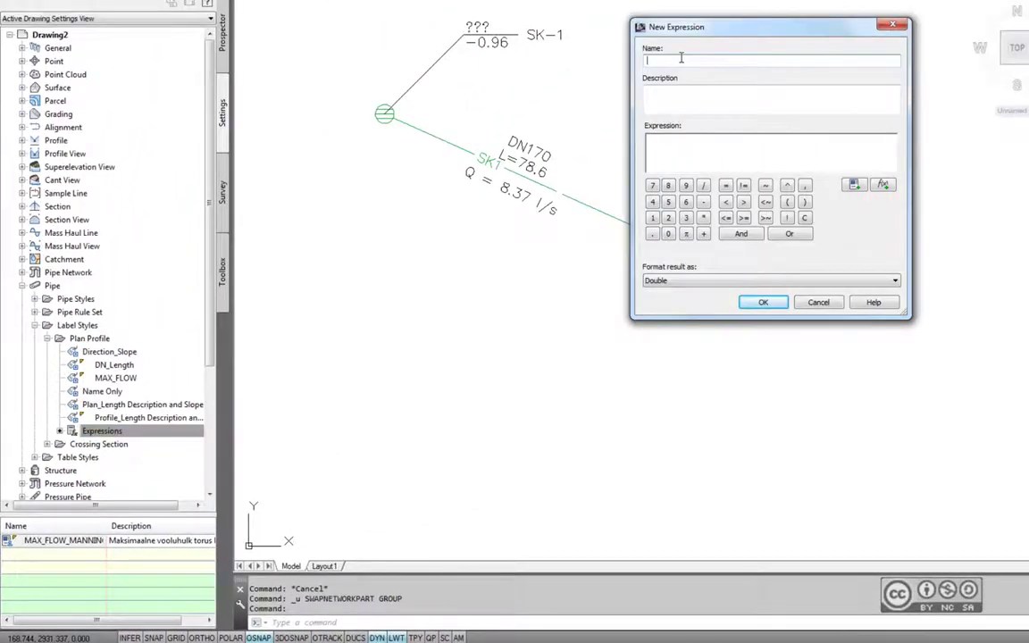
Step: Name the new expression MAX_Q with description 'Maksimaalne Q (Manningi valemi järgi).'
text(MA)
text(X_Q)
click(724, 94)
text(Maksimaalne Q )
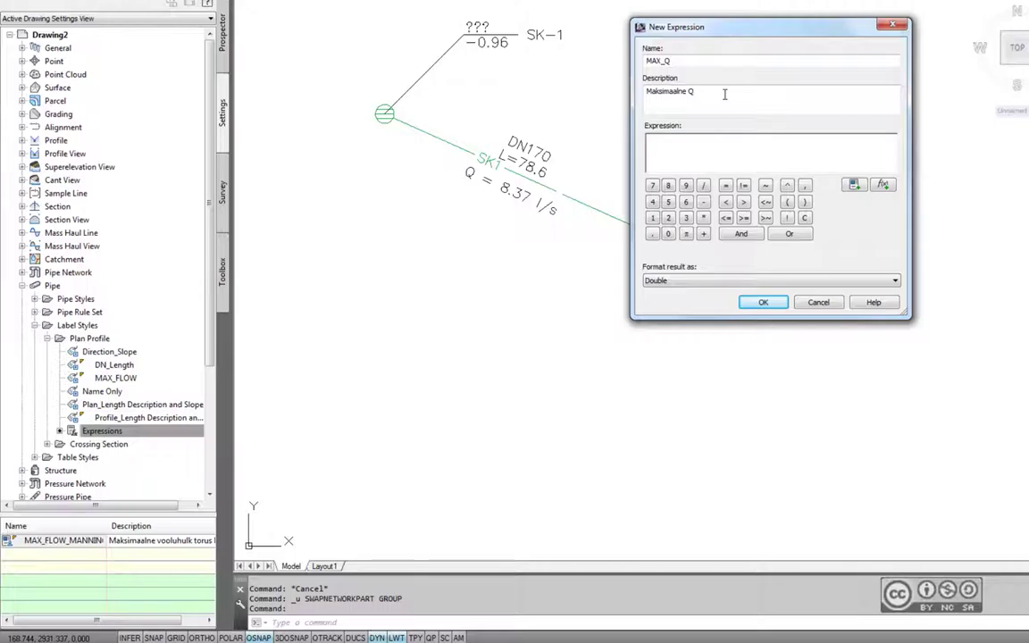
text((Manningi va)
text(lemi järgi))
text(.)
click(716, 148)
Step: Browse the expression's operators, pipe properties and math functions, then switch to the Manning notes
click(703, 217)
click(703, 233)
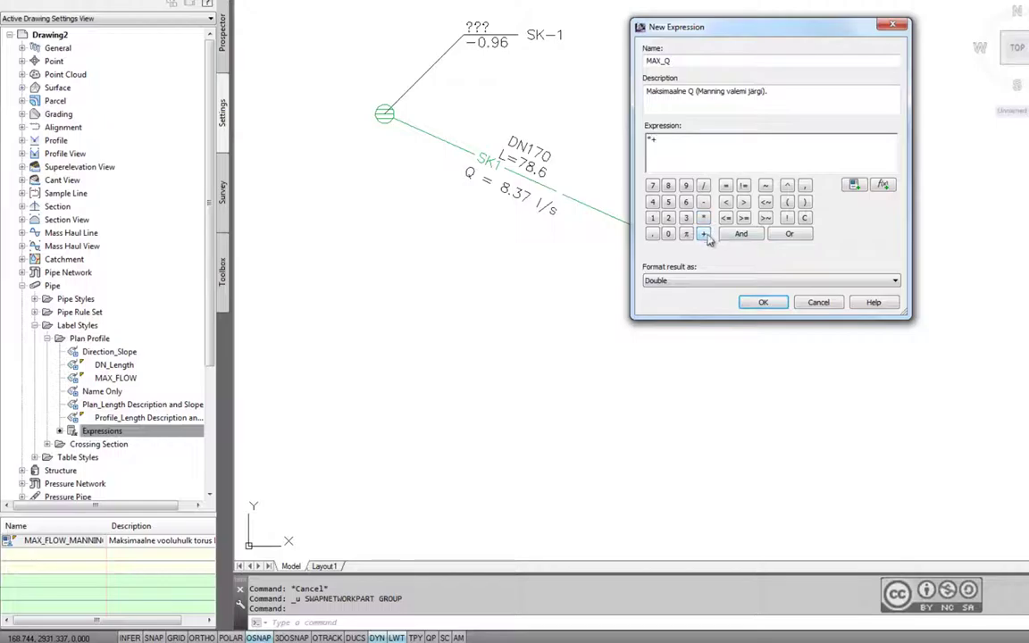
key(BackSpace)
key(BackSpace)
click(856, 188)
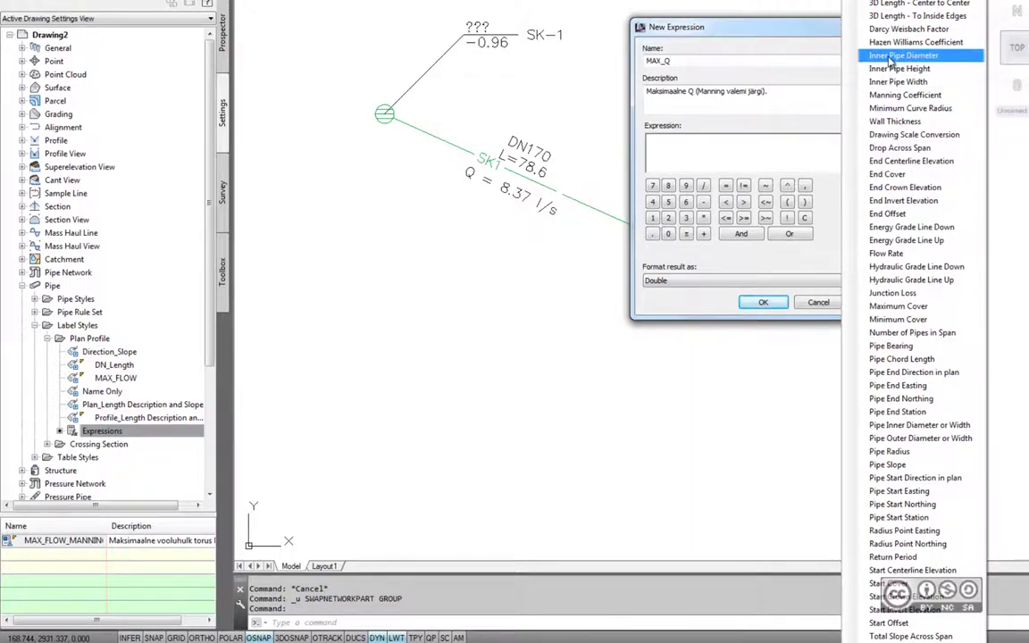
key(Escape)
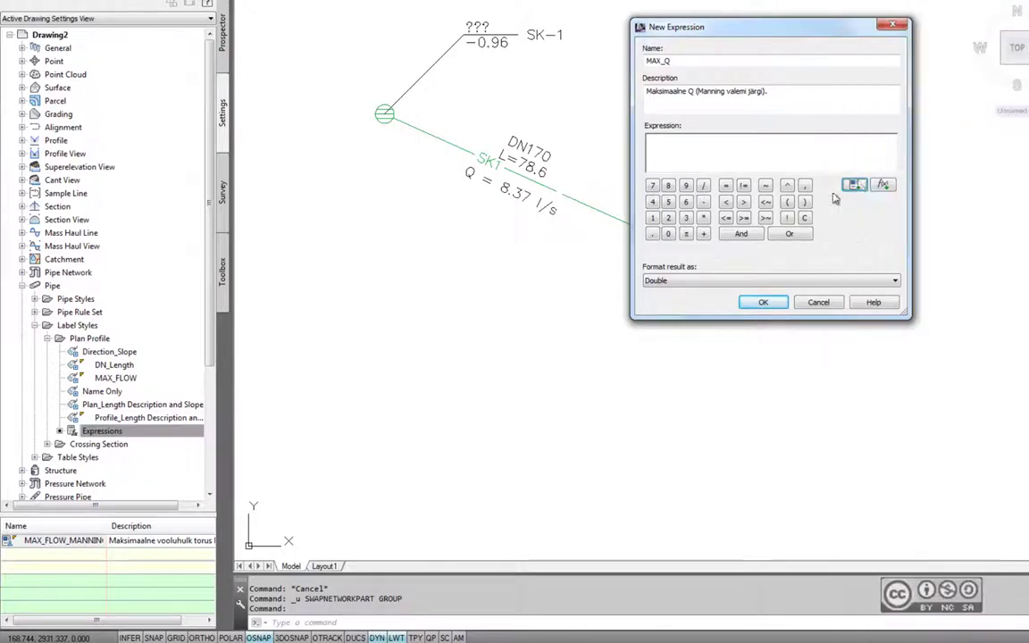
click(884, 186)
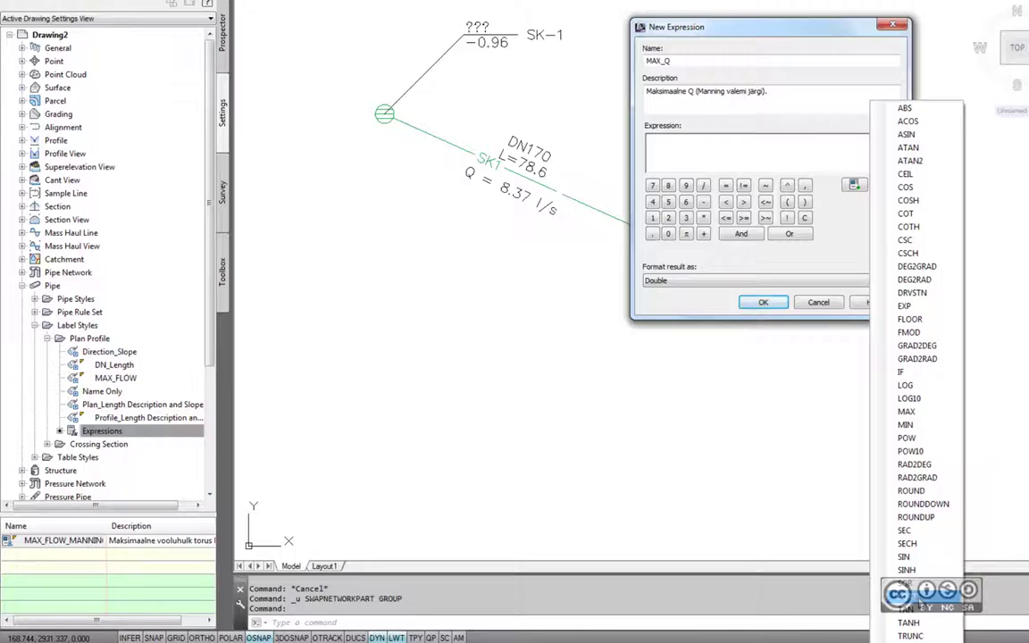
key(Escape)
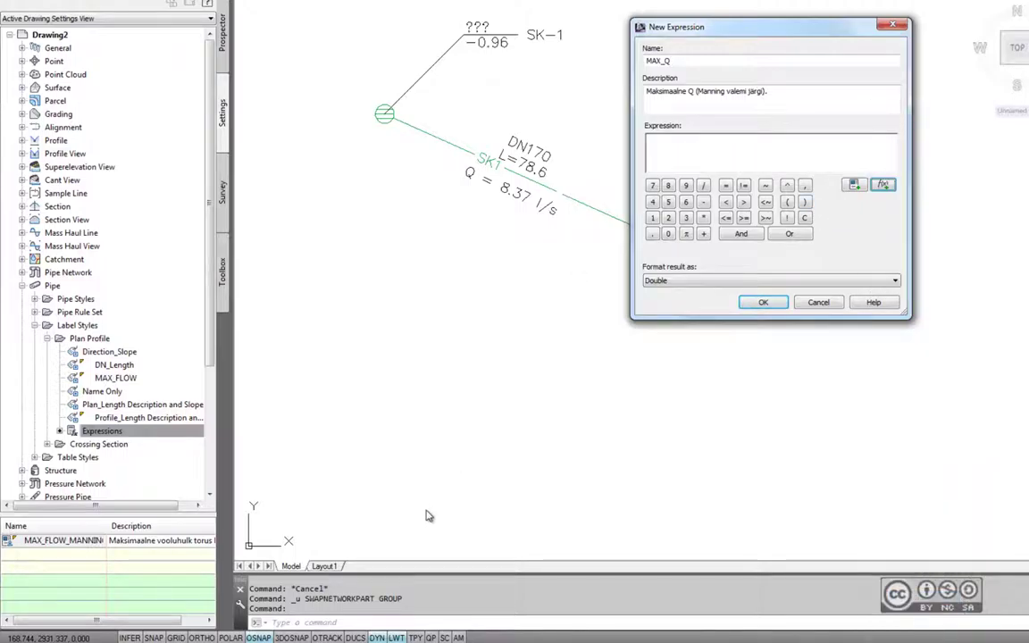
key(alt+Tab)
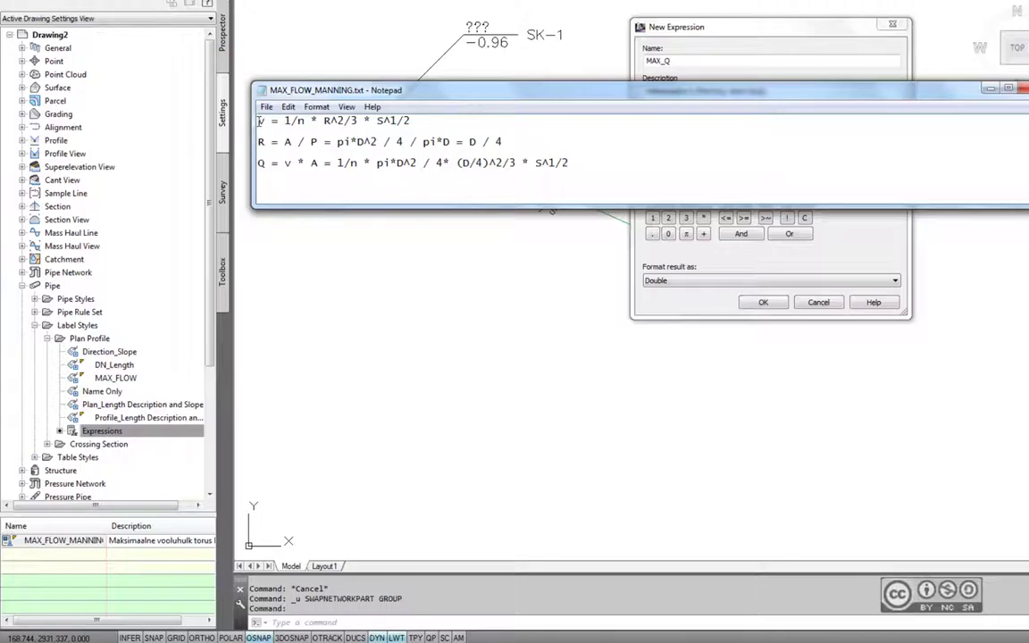
Step: Highlight the v * A, D, S and n terms of the Q formula in Notepad
mouse_move(258, 121)
mouse_down()
mouse_move(321, 117)
mouse_move(259, 123)
mouse_up()
drag(284, 164, 317, 164)
click(375, 165)
drag(398, 164, 405, 164)
drag(535, 163, 543, 164)
drag(350, 163, 358, 163)
click(576, 163)
Step: Reveal the long formula line, select the whole Manning flow formula, and return to the expression
mouse_move(803, 207)
mouse_down()
mouse_move(883, 259)
mouse_move(883, 279)
mouse_up()
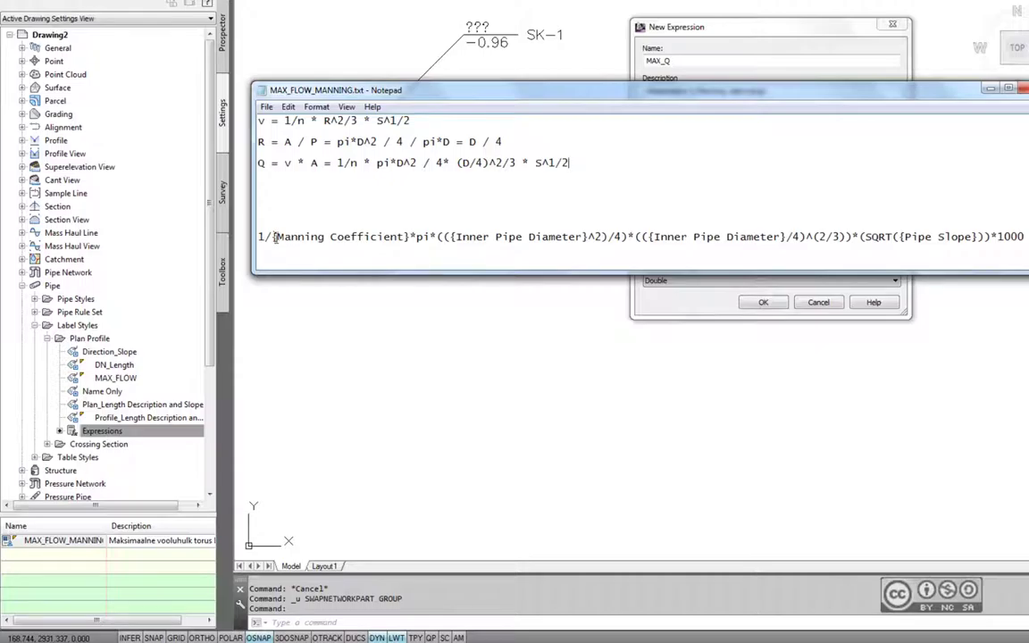
drag(455, 236, 586, 237)
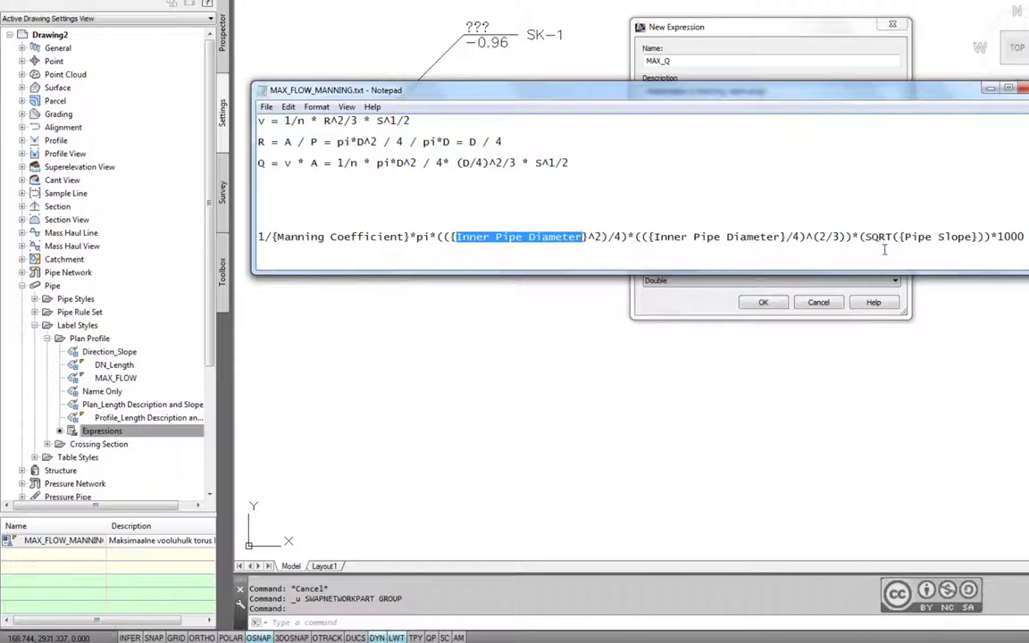
drag(904, 237, 971, 238)
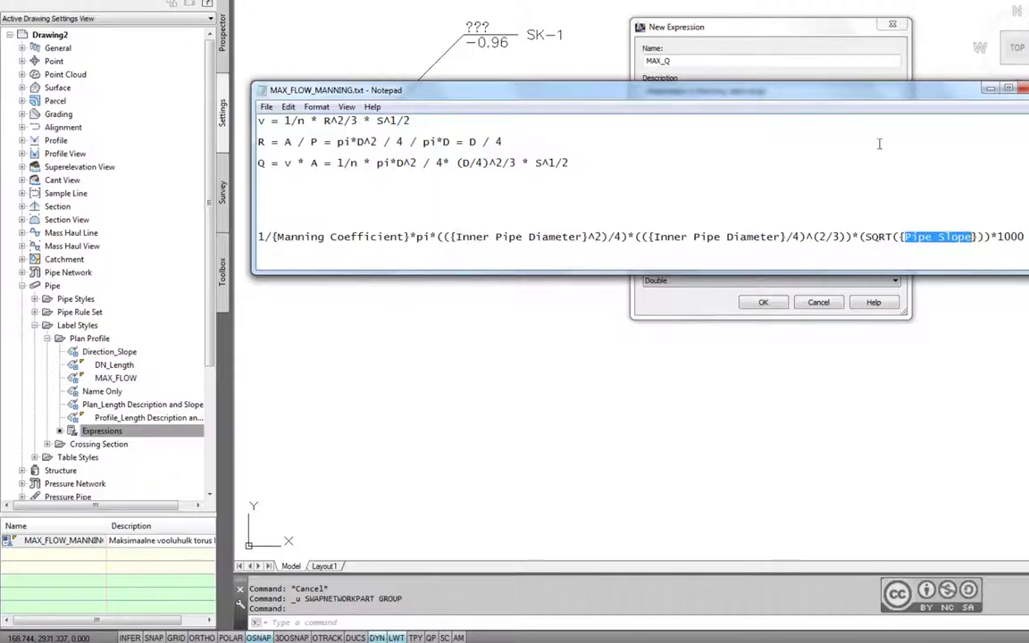
drag(775, 89, 786, 250)
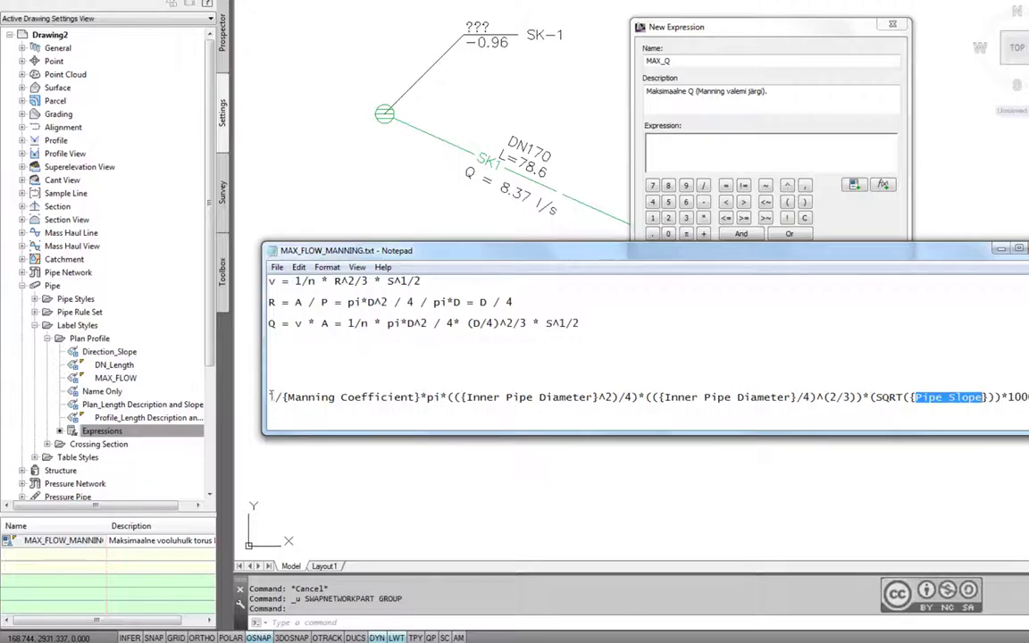
drag(270, 408, 269, 397)
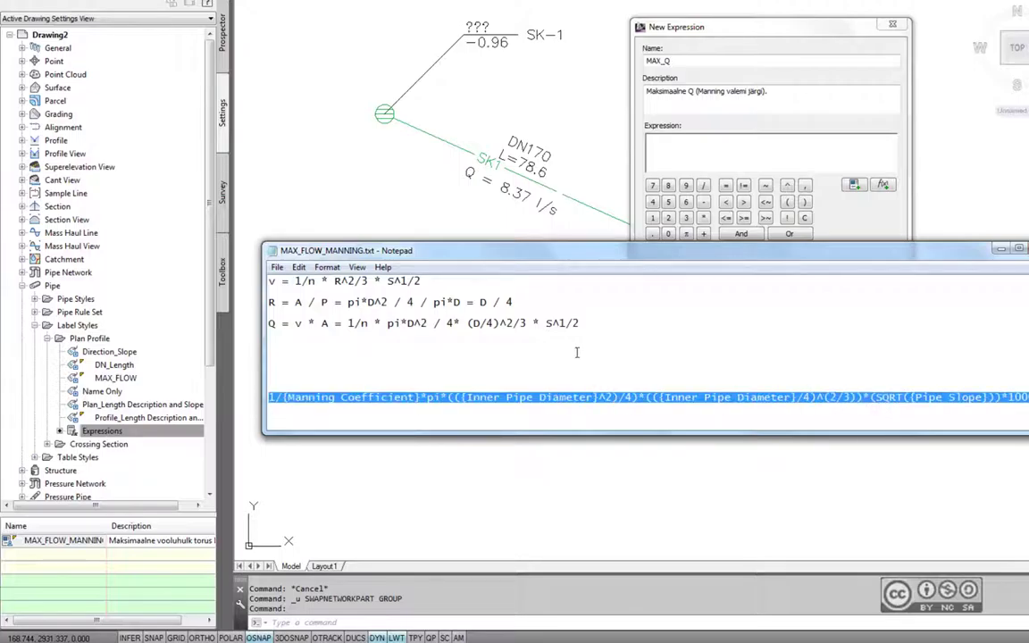
click(702, 165)
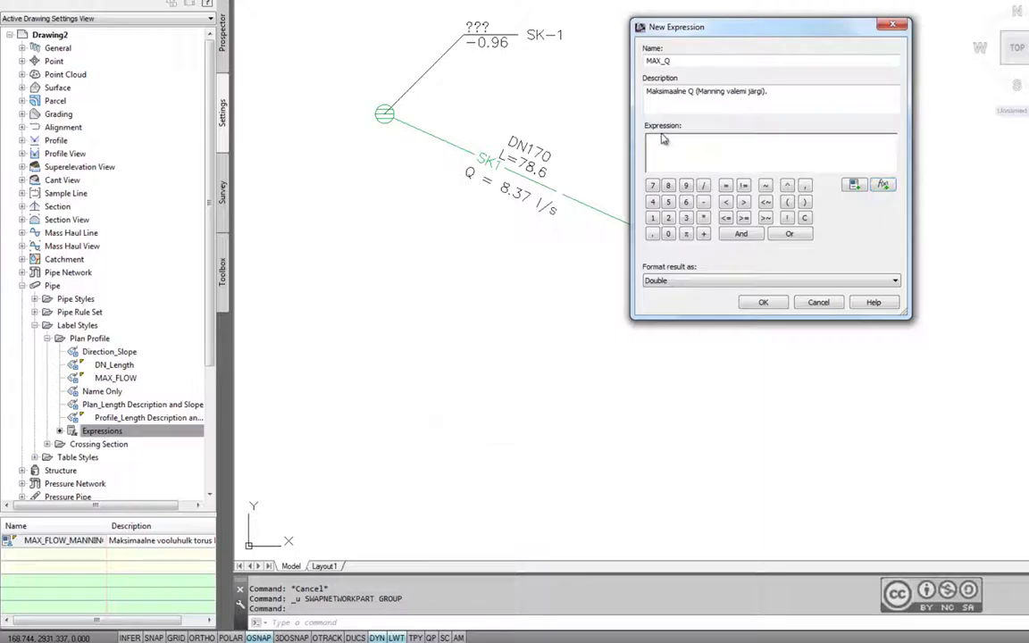
Step: Paste the Manning flow formula into the MAX_Q expression field and save the expression
text(1/{Manning Coefficient}*pi*((({Inner Pipe Diameter}^2)/4)*((({Inner Pipe Diameter}/4)^(2/3))*(SQRT({Pipe Slope}))*1000)
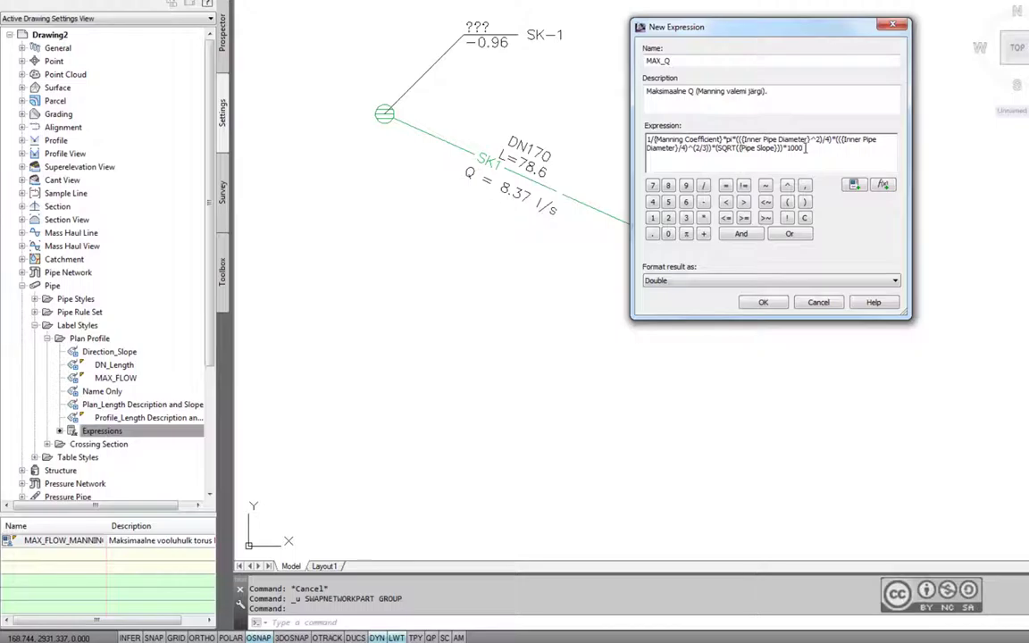
drag(744, 140, 807, 142)
click(835, 152)
click(764, 302)
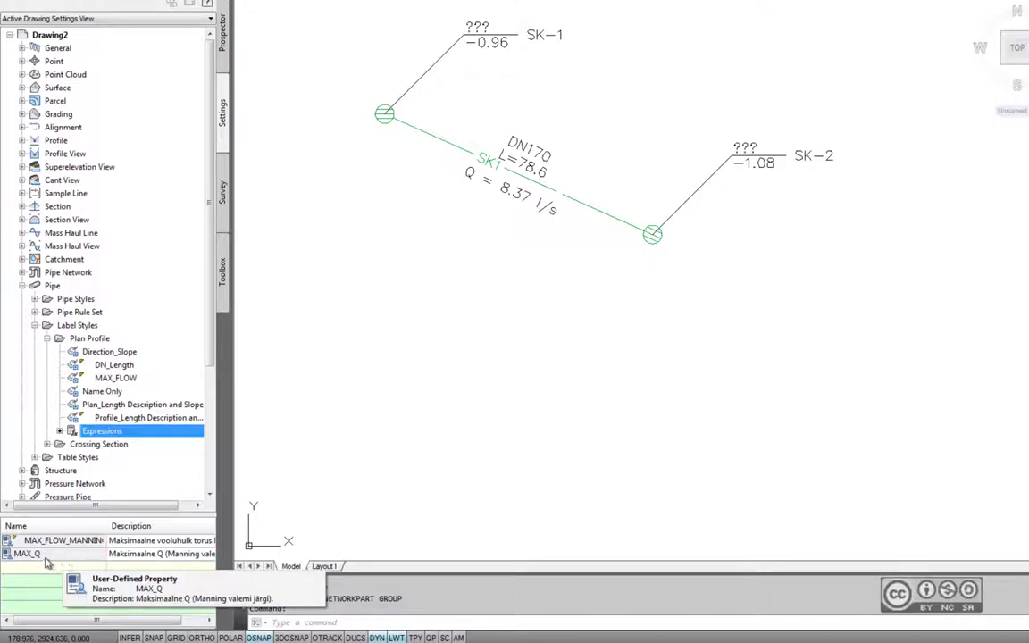
Step: Copy the DN_Length pipe label style into a new DN_Length [Copy] style
key(Escape)
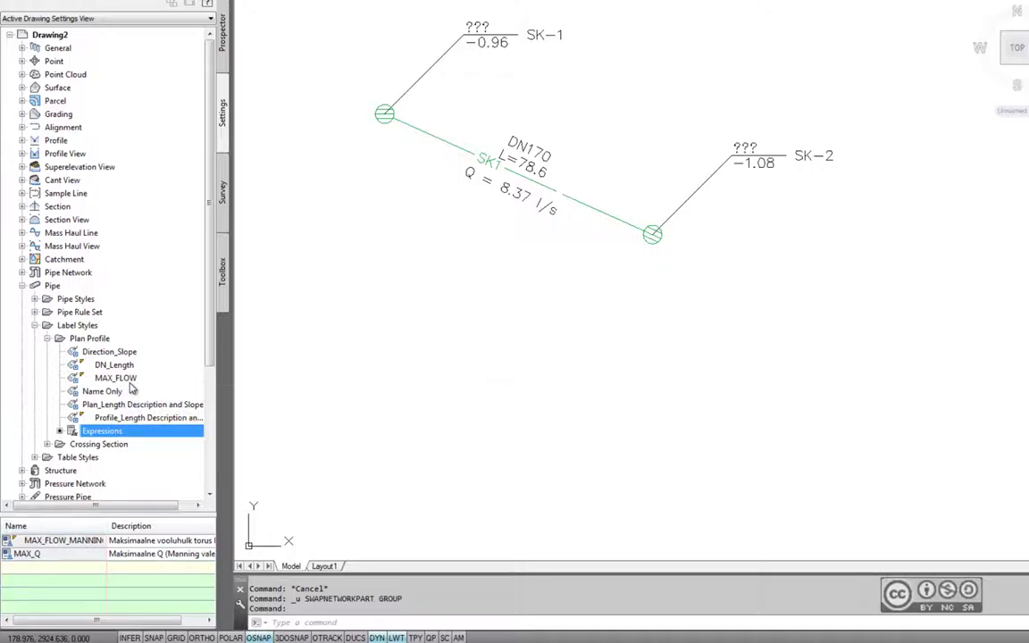
right_click(112, 367)
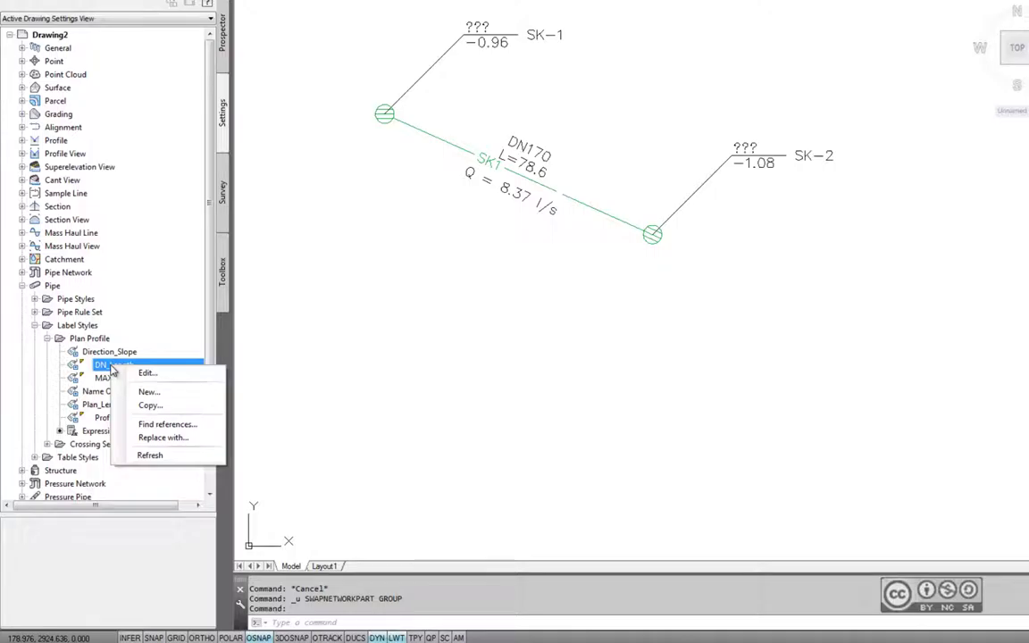
click(150, 405)
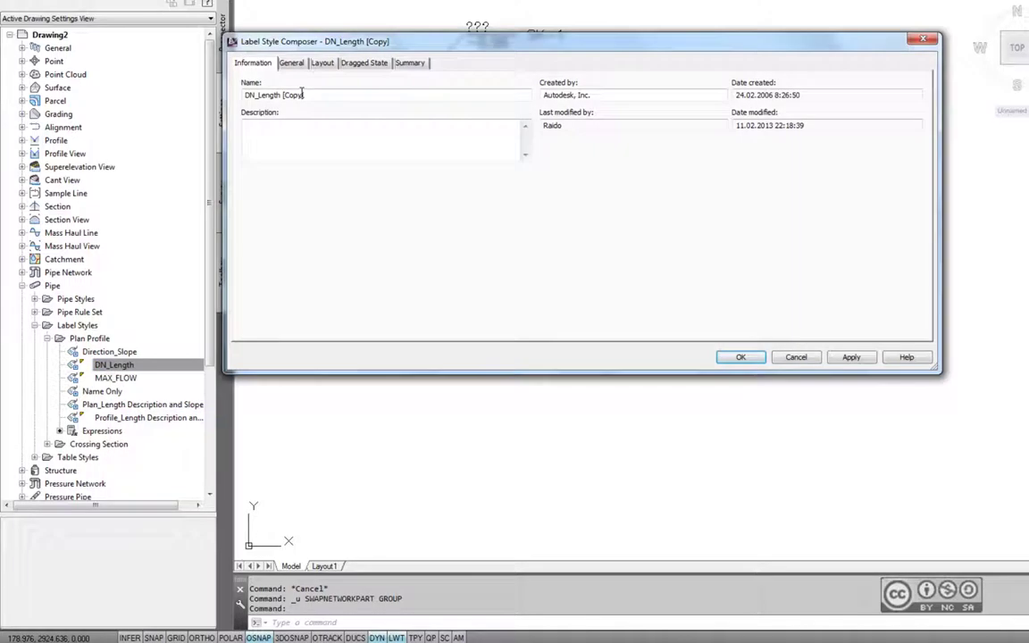
Step: Rename the copied style MAX_Q, describe it as 'Maksimaalne Q (Manning valem)', and show its Layout
drag(303, 94, 243, 95)
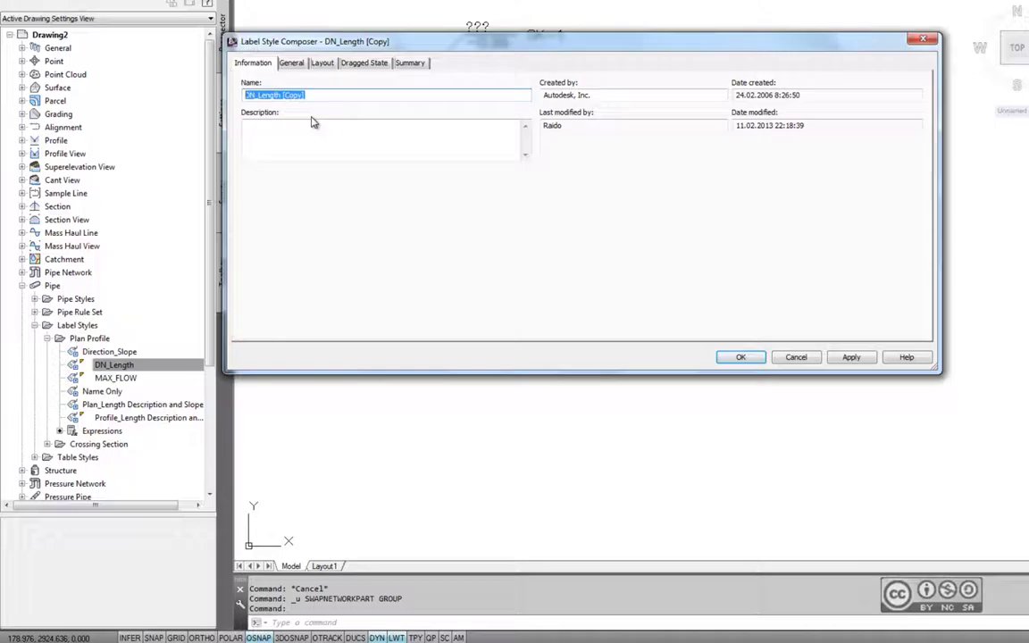
text(MAX_Q)
click(313, 138)
text(Maksim)
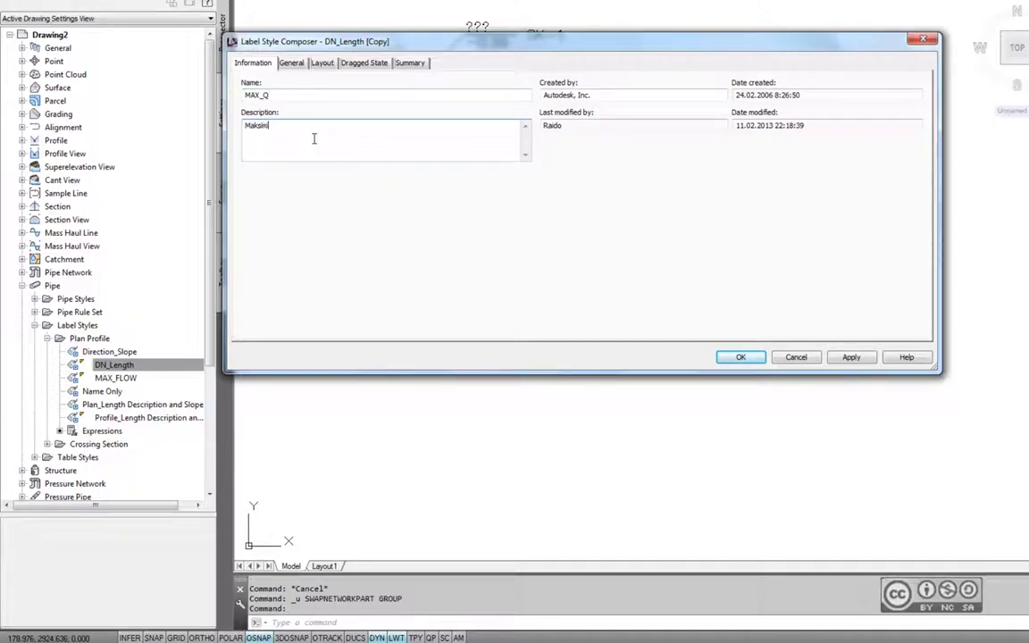
text(aalne Q ()
text(Manning valem))
click(319, 63)
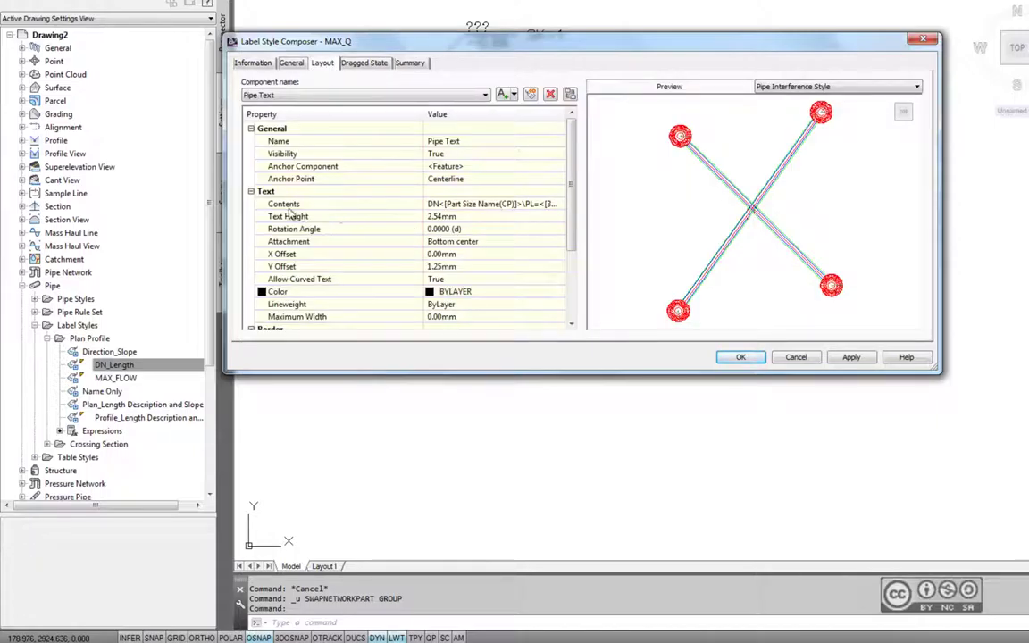
click(505, 204)
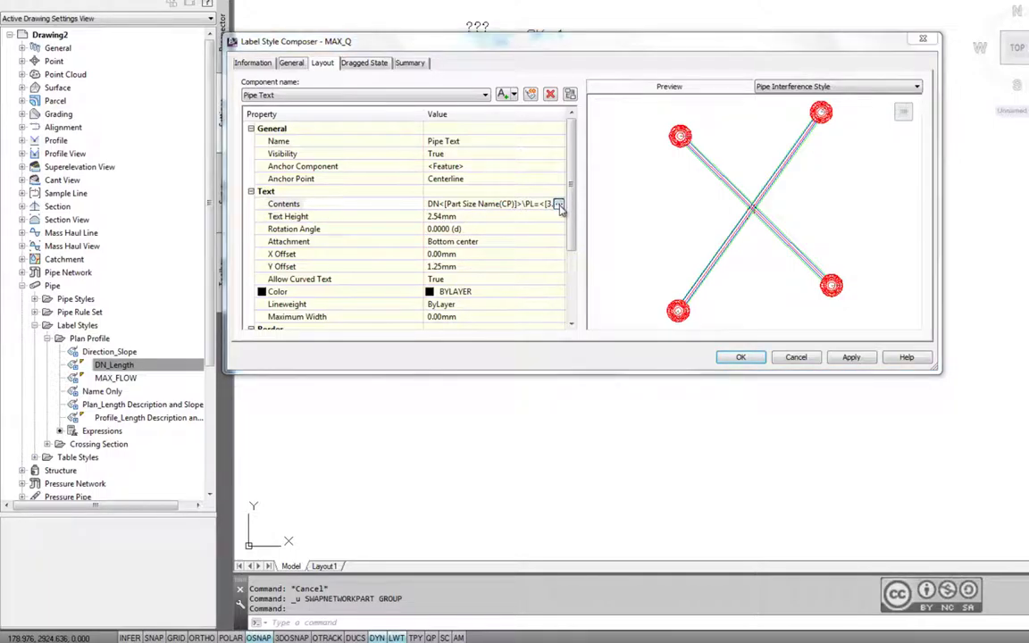
Step: Set the label text to 'Q = ' plus the MAX_Q value at 0.01 precision, followed by l/s
click(558, 204)
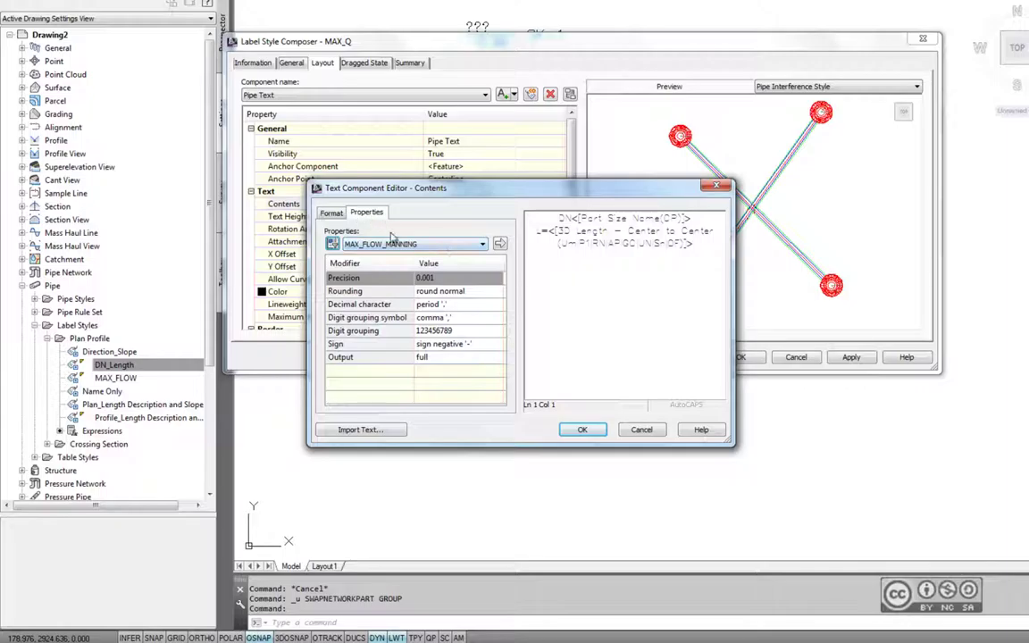
click(391, 245)
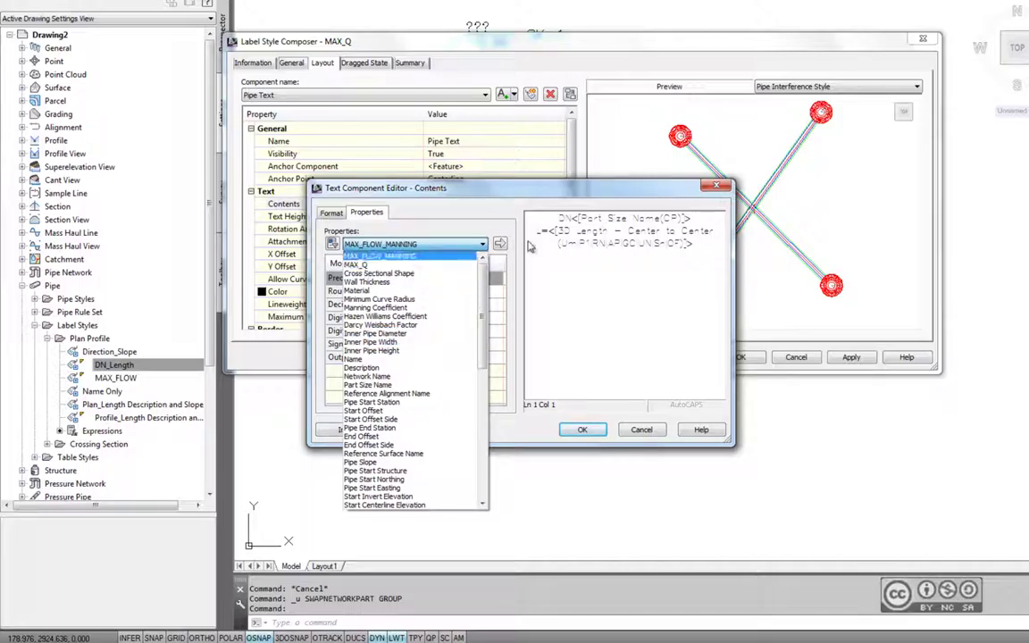
click(356, 265)
drag(558, 217, 681, 243)
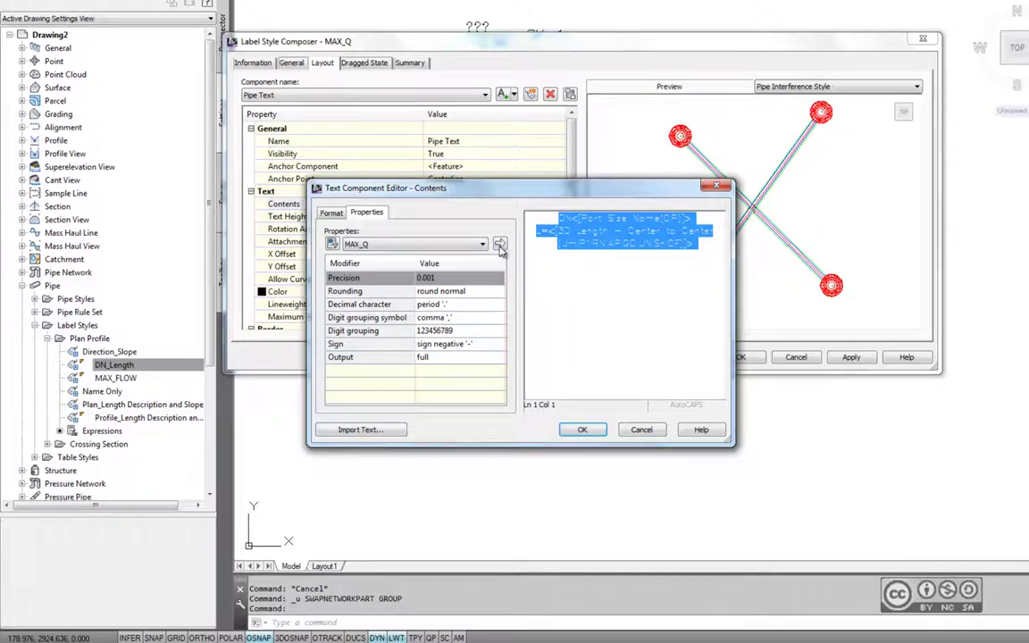
click(500, 244)
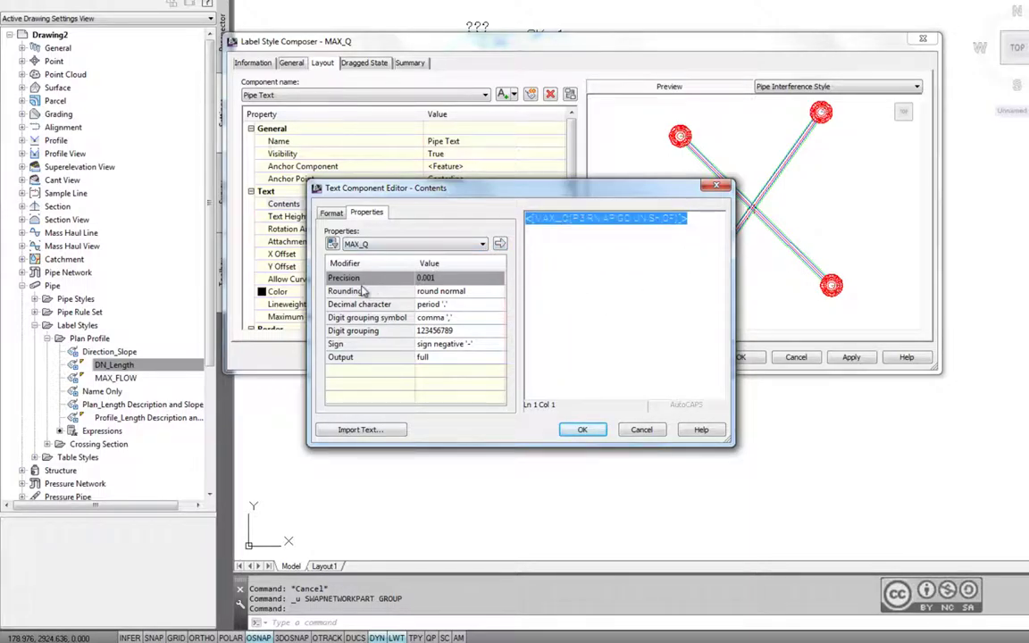
click(432, 279)
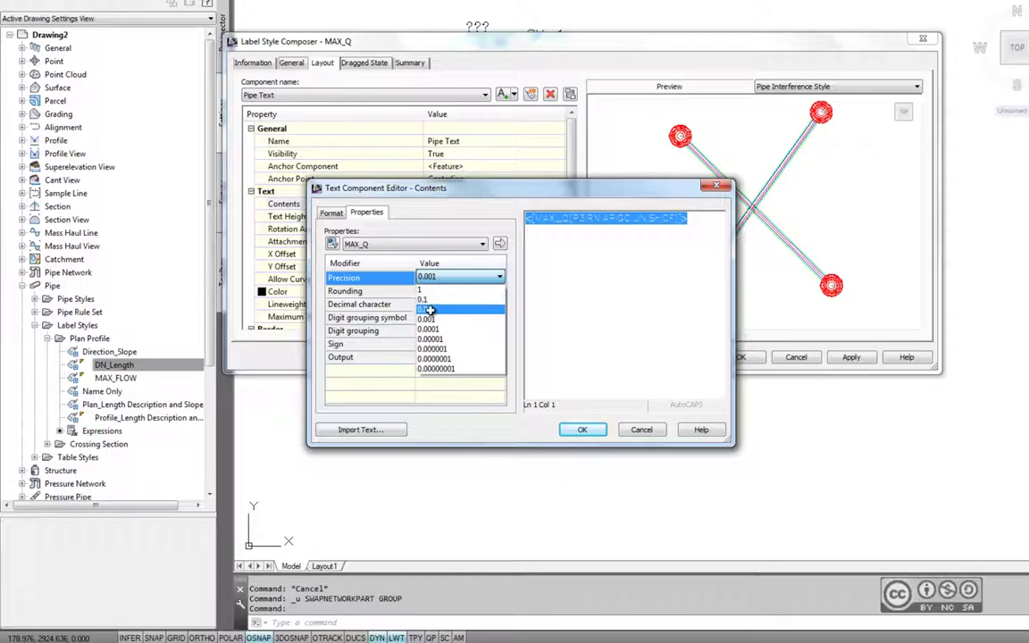
click(425, 304)
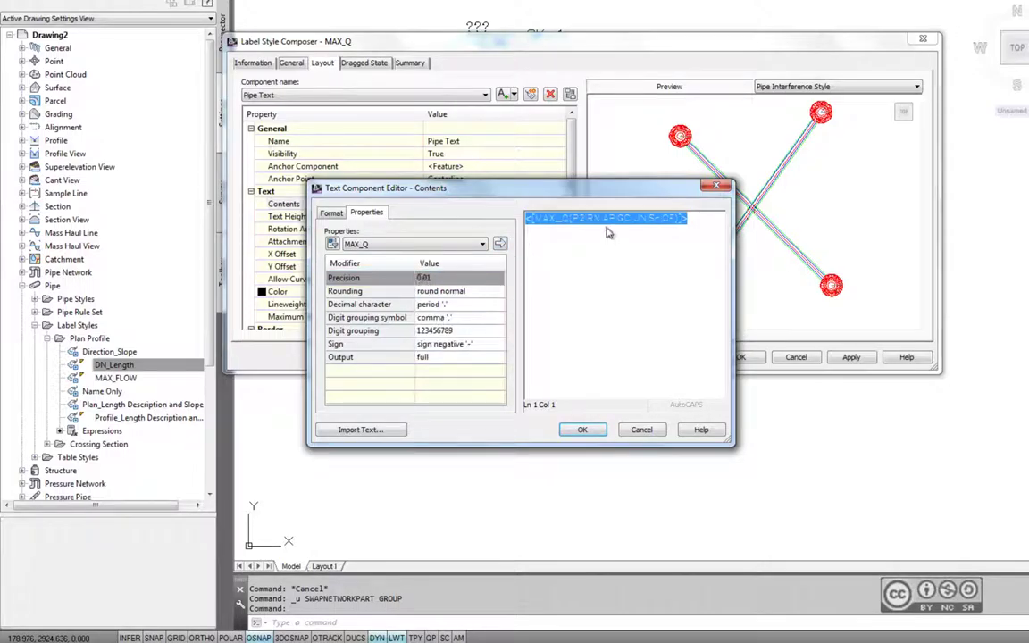
click(628, 282)
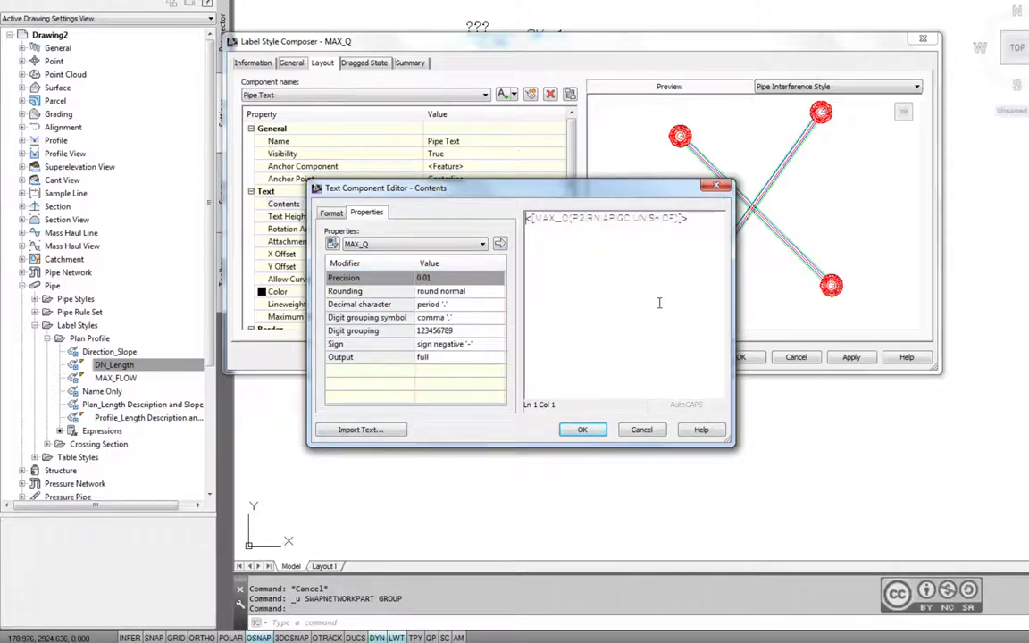
text(Q=)
text(=)
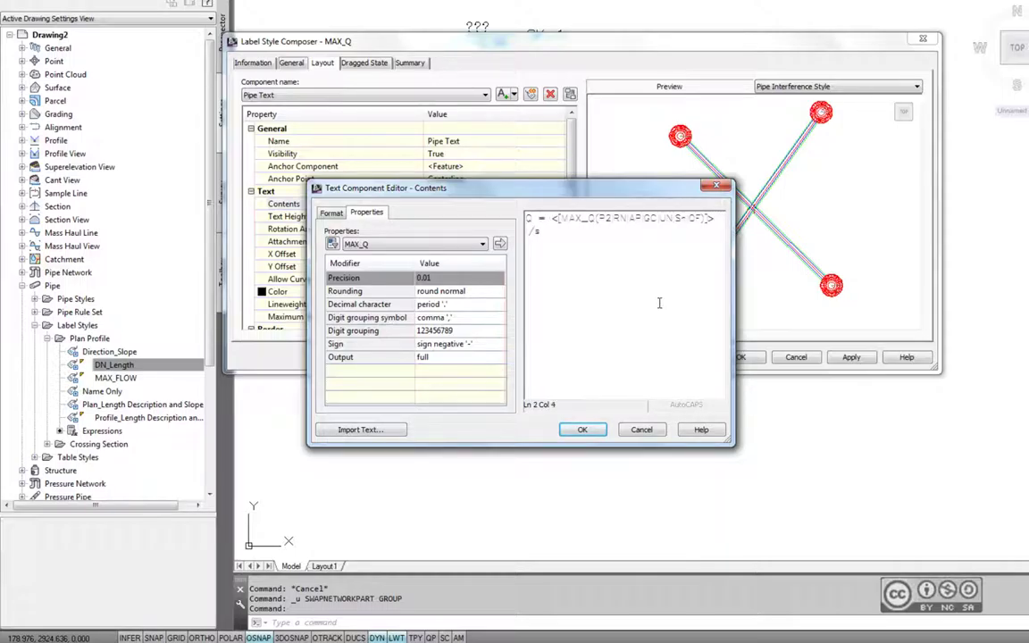
click(581, 430)
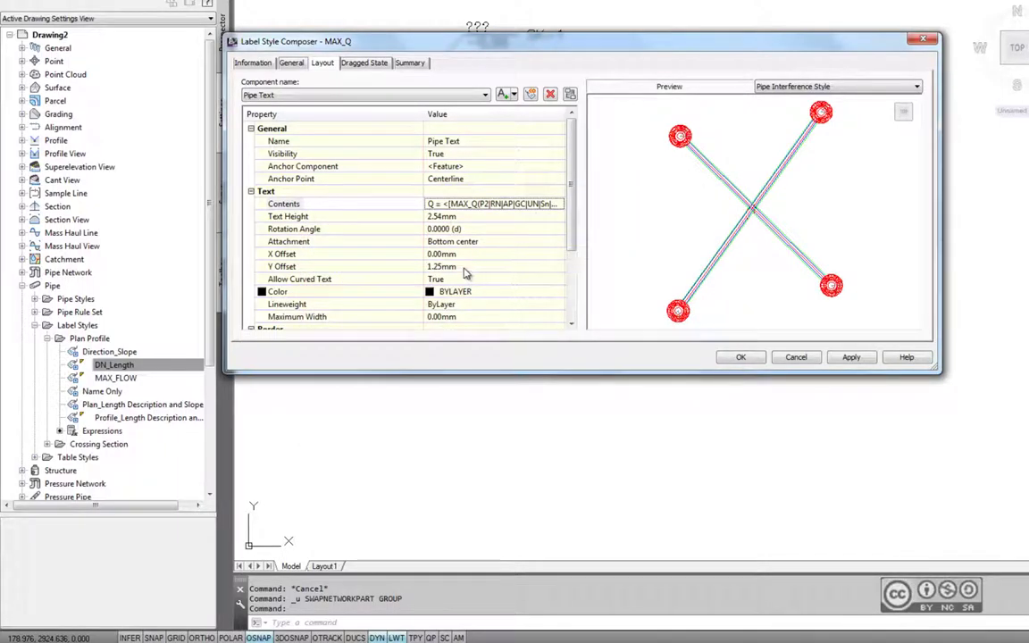
Step: Give the MAX_Q label text a Y offset of -7.50 mm and apply the style
click(465, 270)
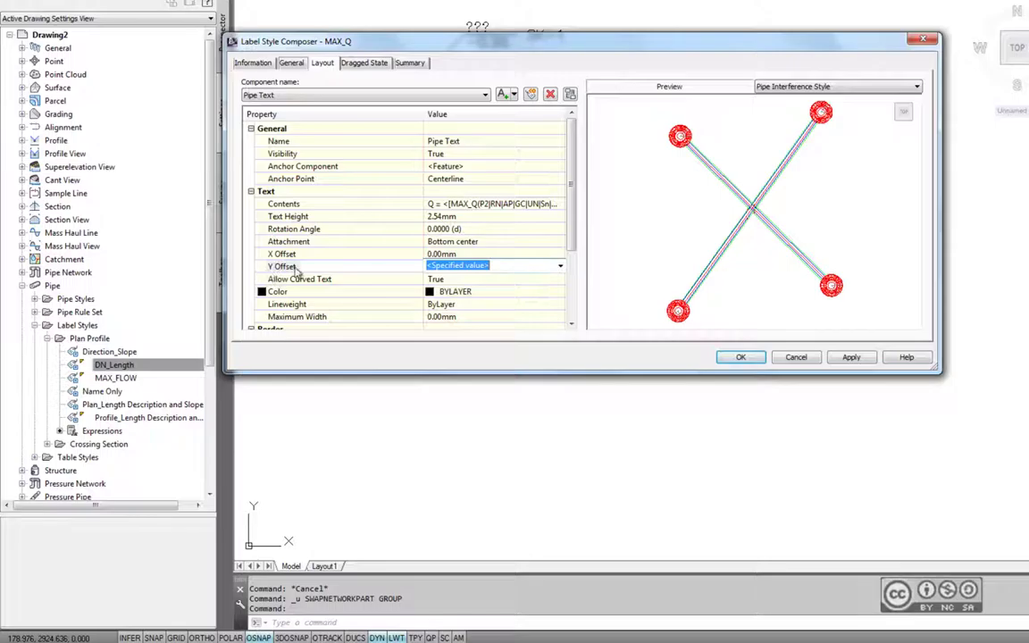
text(-)
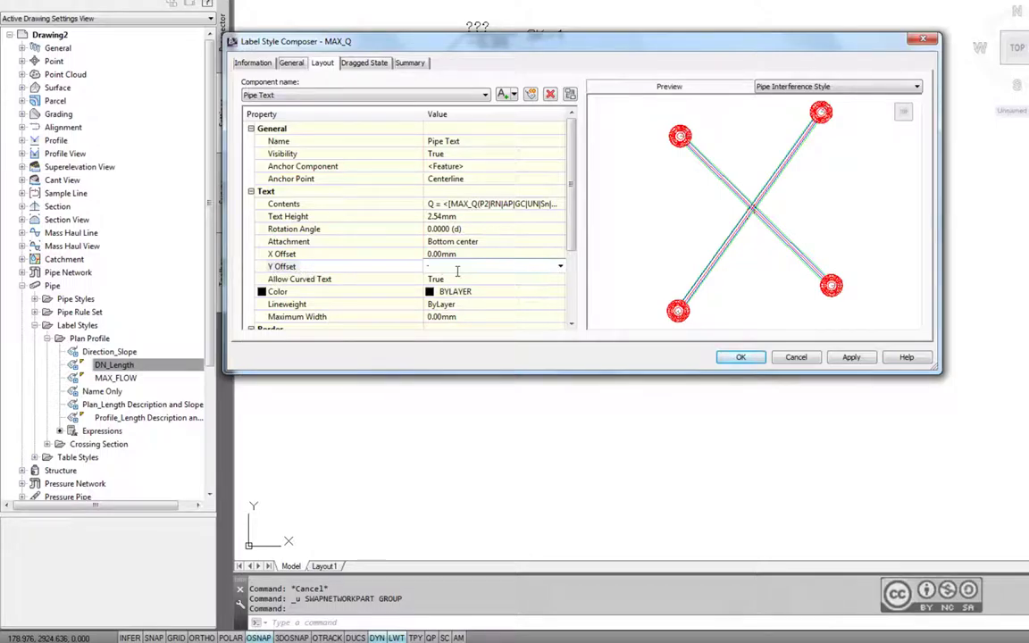
text(7.5)
key(Return)
click(738, 357)
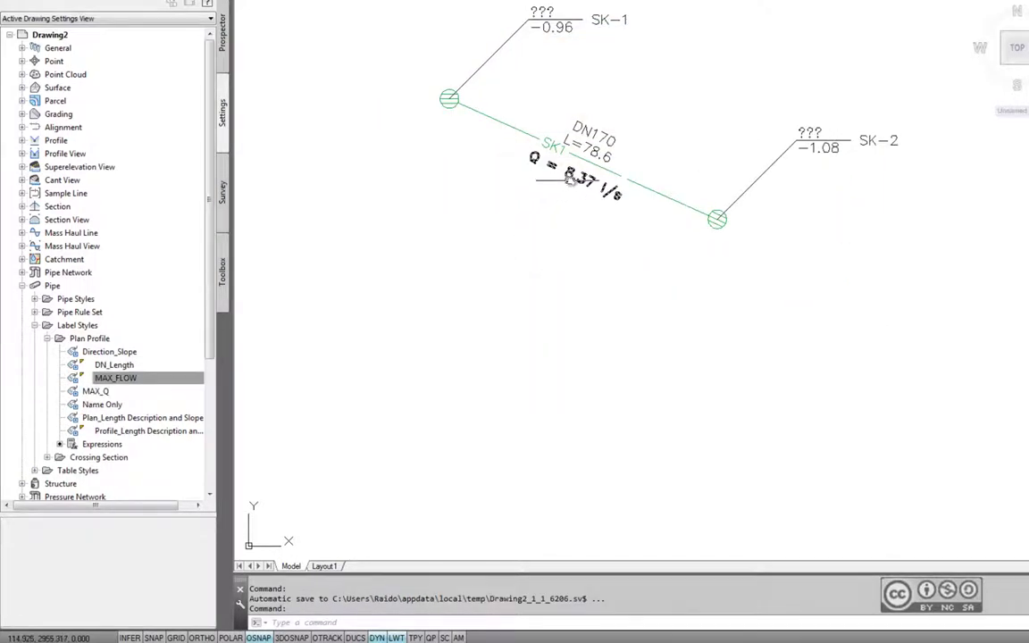
Step: Erase the old Q = 8.37 l/s label from pipe SK1
click(571, 183)
click(468, 206)
key(Delete)
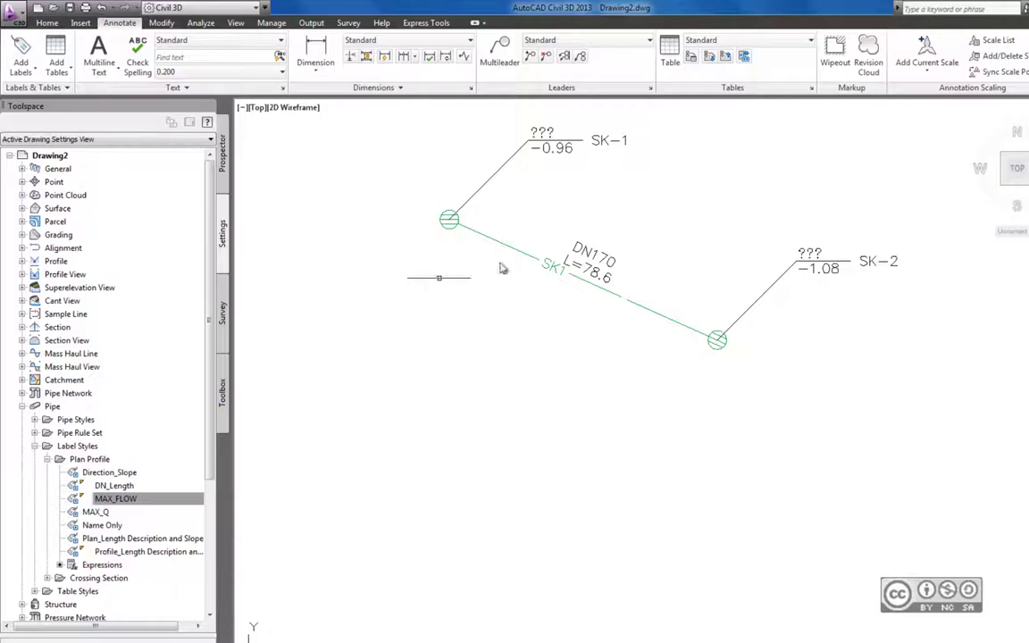
Step: Add a MAX_Q-style pipe network label to pipe SK1, showing Q = 8.37 l/s
click(489, 239)
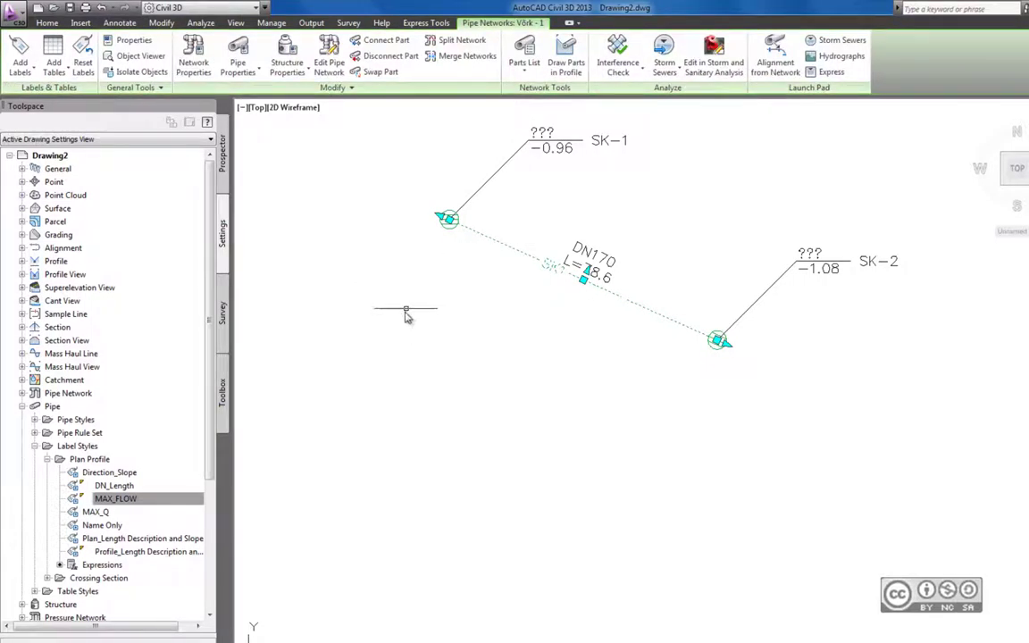
click(20, 71)
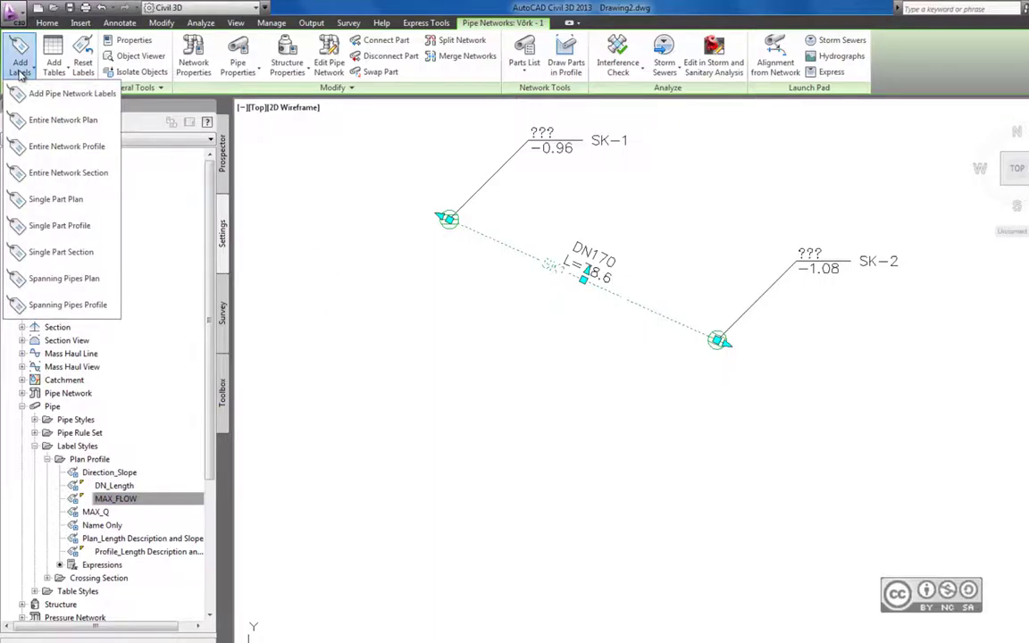
click(71, 93)
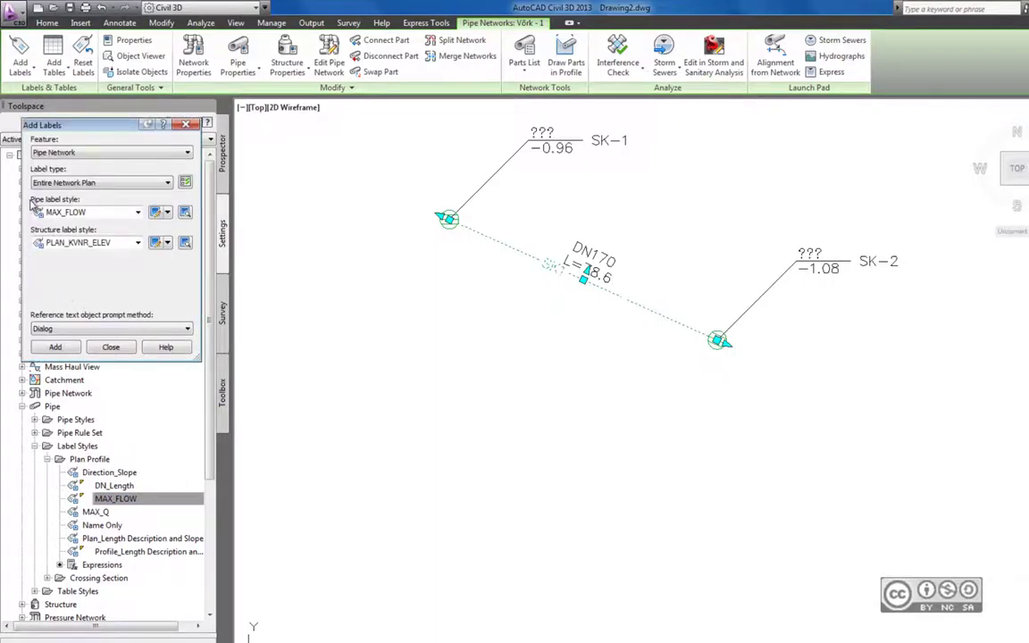
click(61, 212)
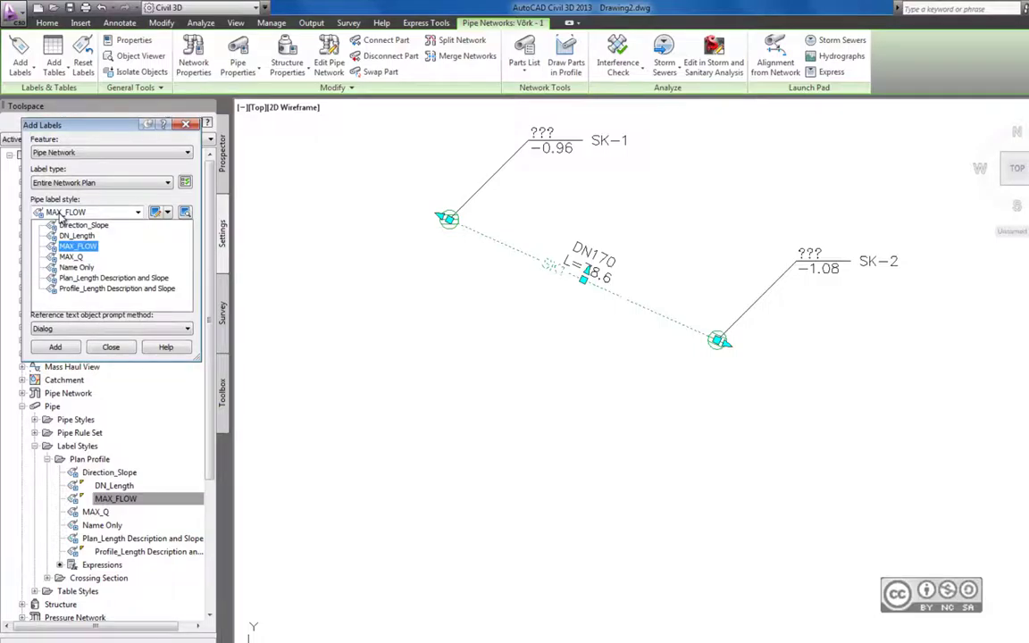
click(71, 256)
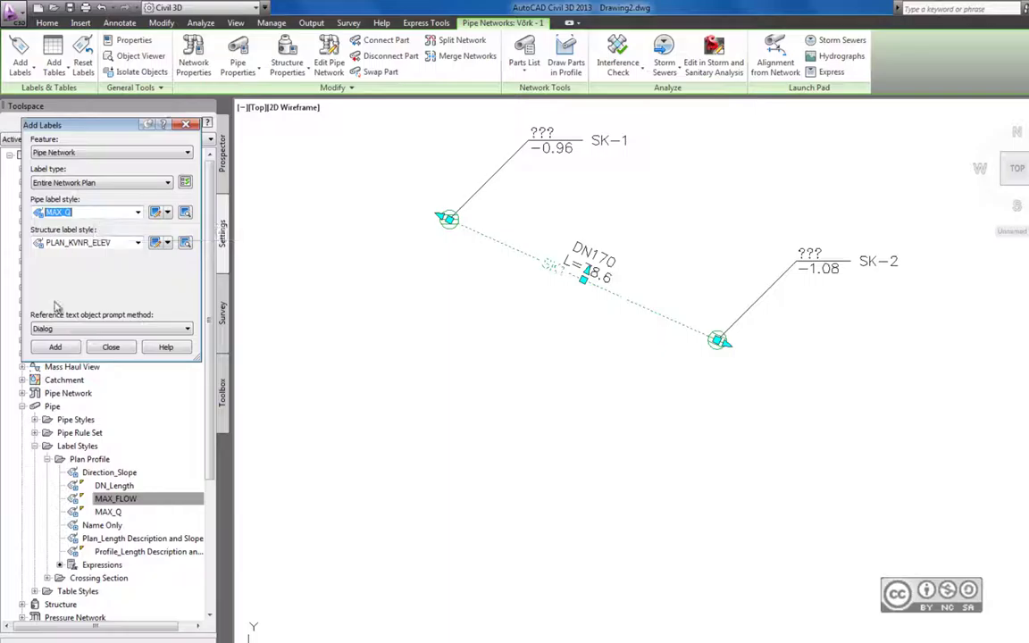
click(55, 348)
click(536, 259)
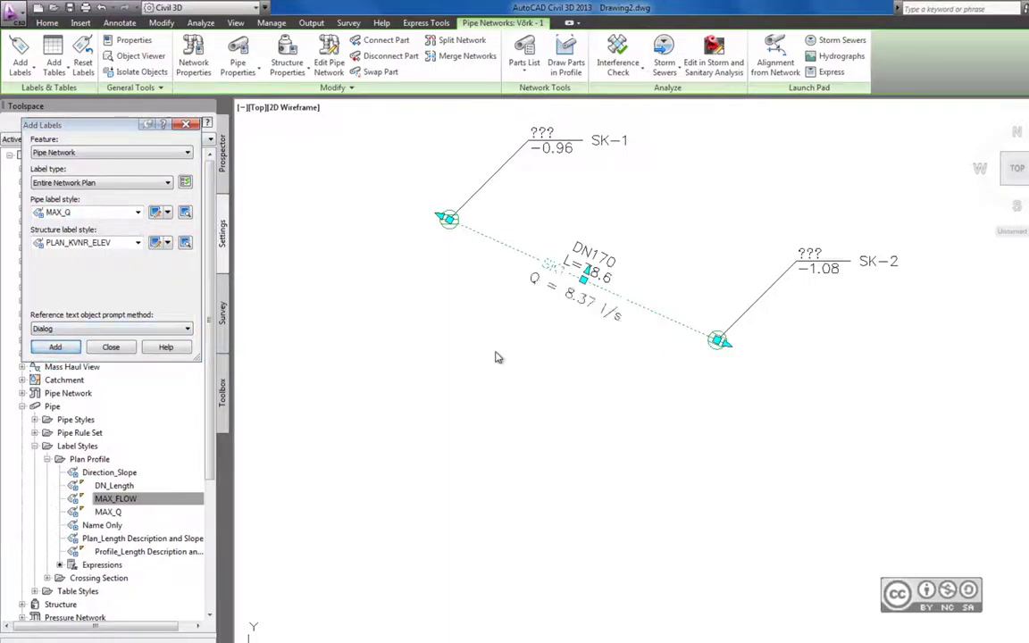
click(110, 346)
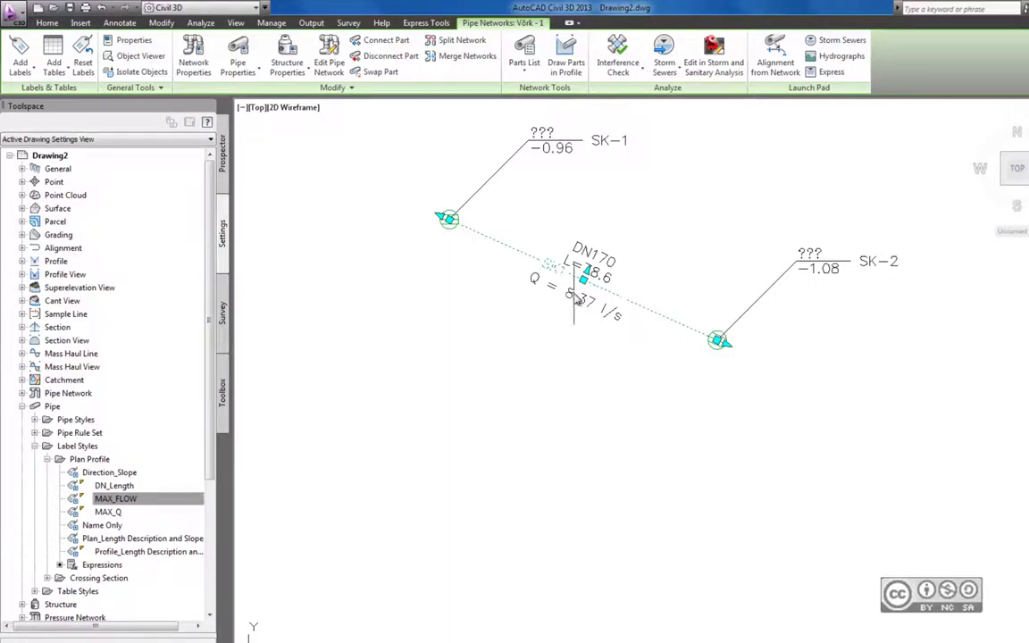
key(Escape)
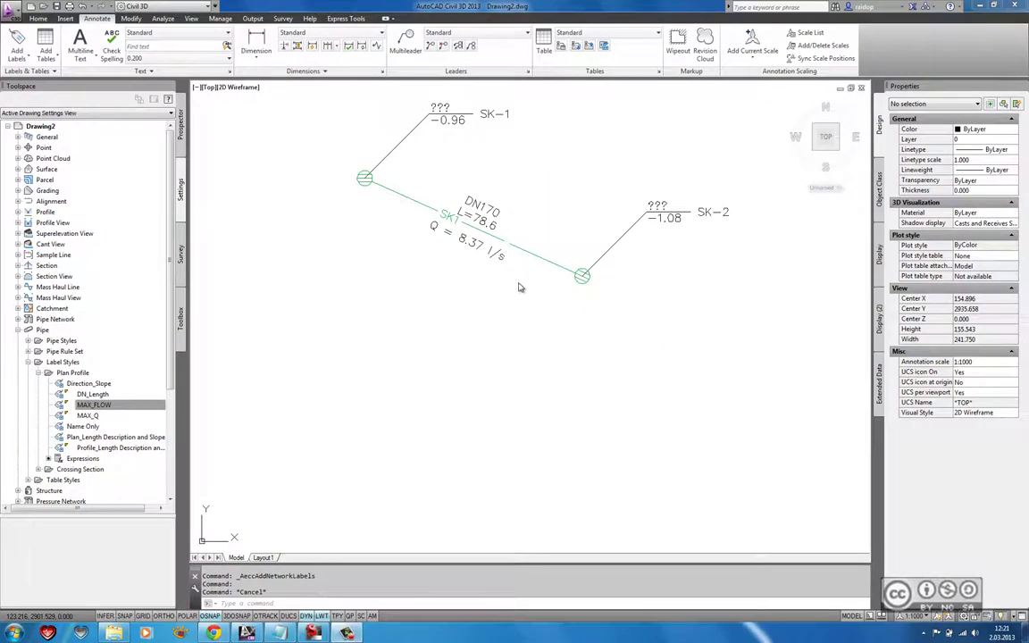
Step: Swap pipe SK1 to the 895 size so its label updates to Q = 693.83 l/s
click(536, 261)
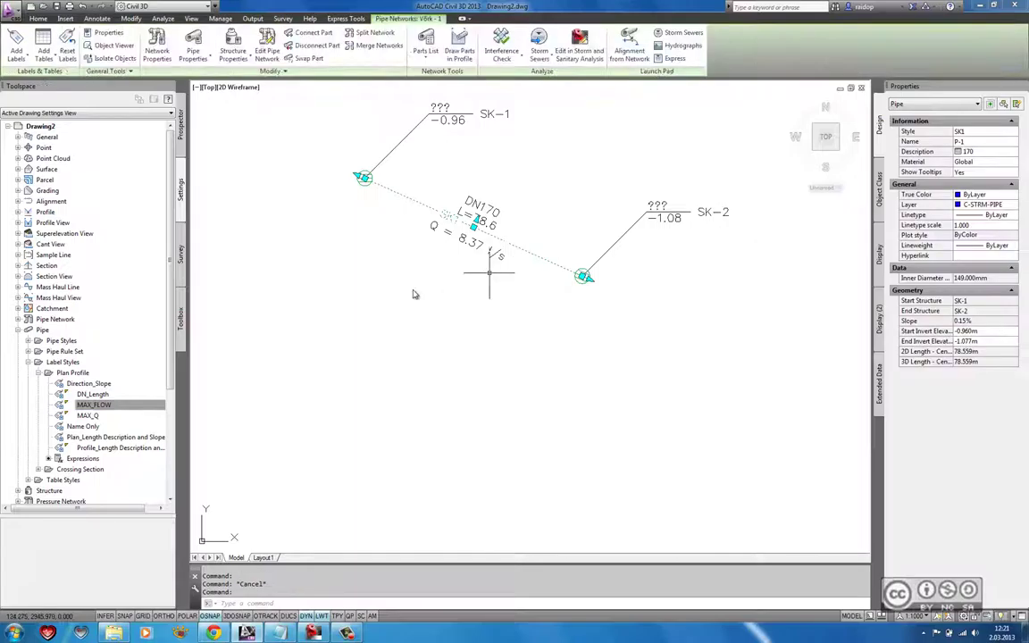
click(309, 58)
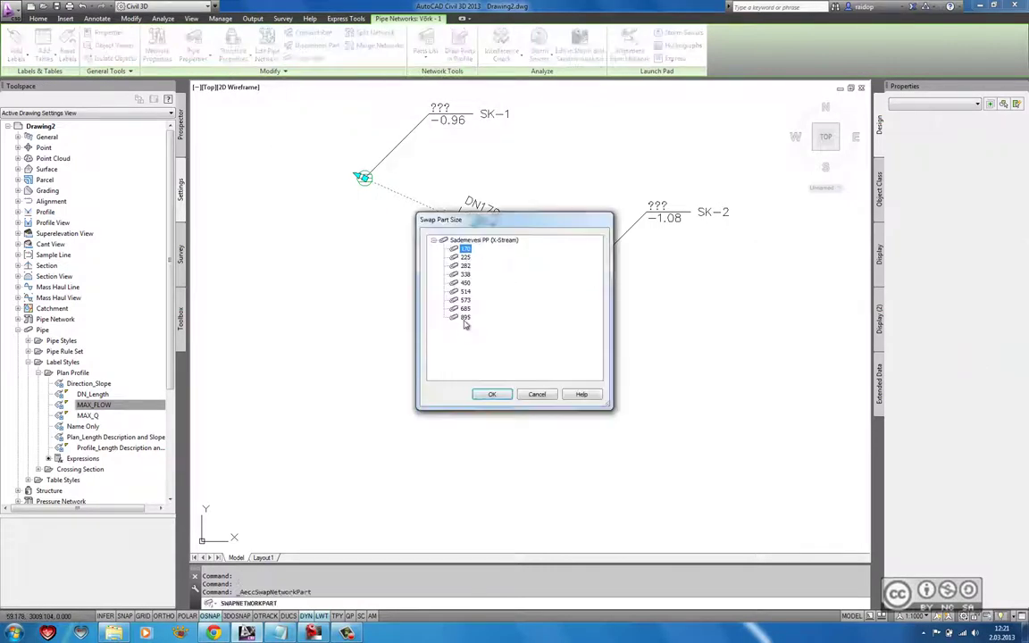
click(492, 394)
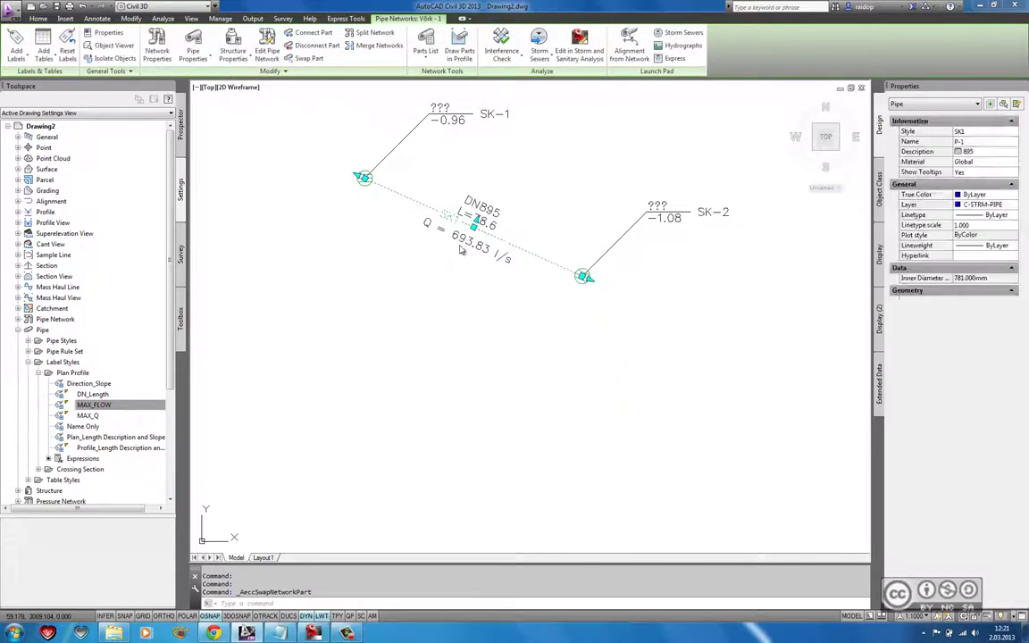
double_click(415, 223)
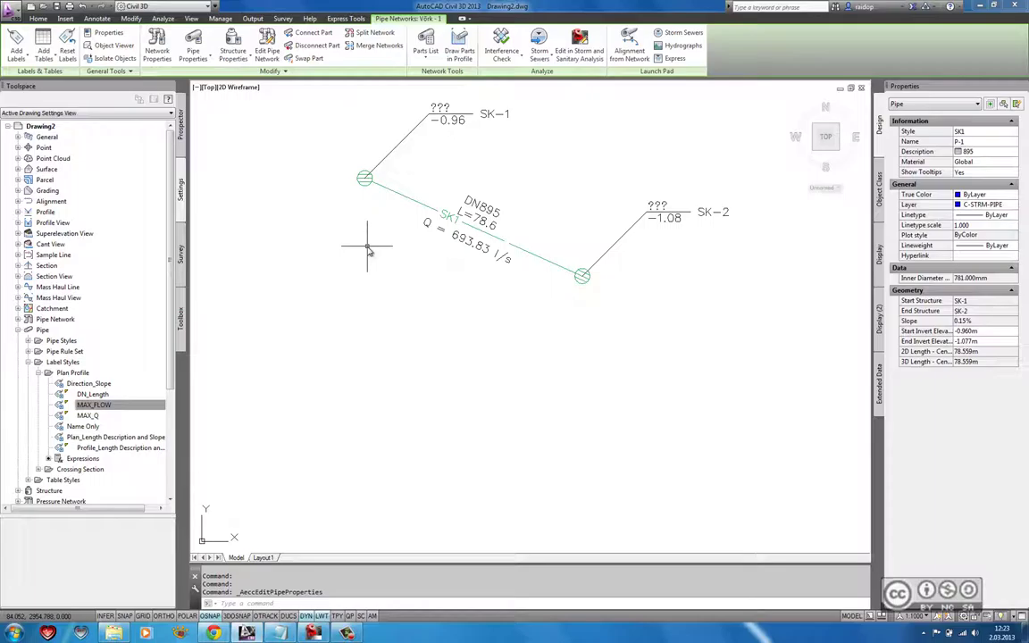
click(408, 197)
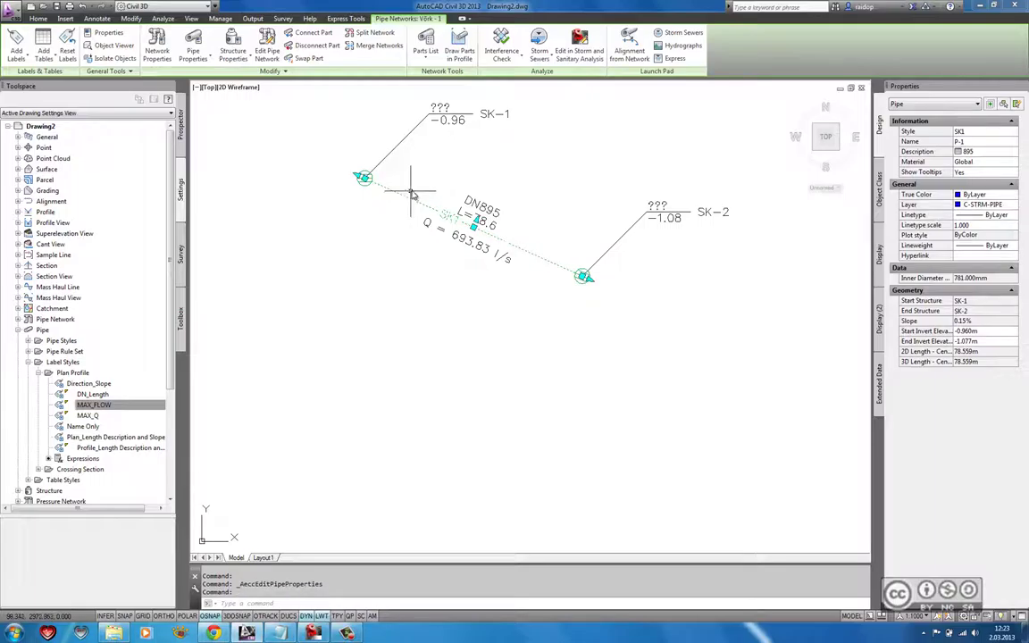
click(193, 45)
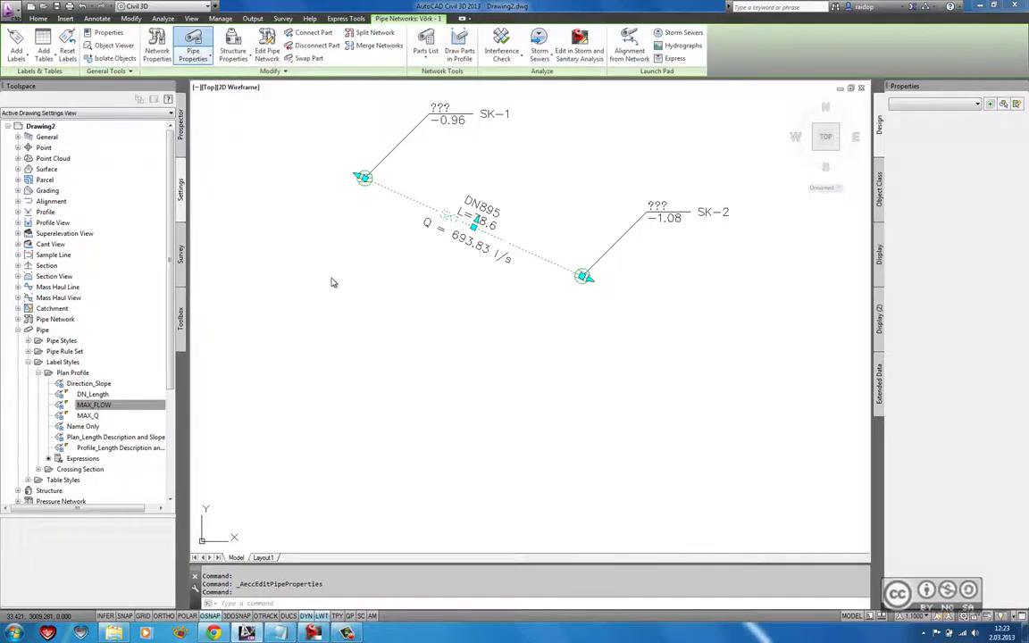
scroll(312, 179, down, 3)
scroll(312, 187, down, 3)
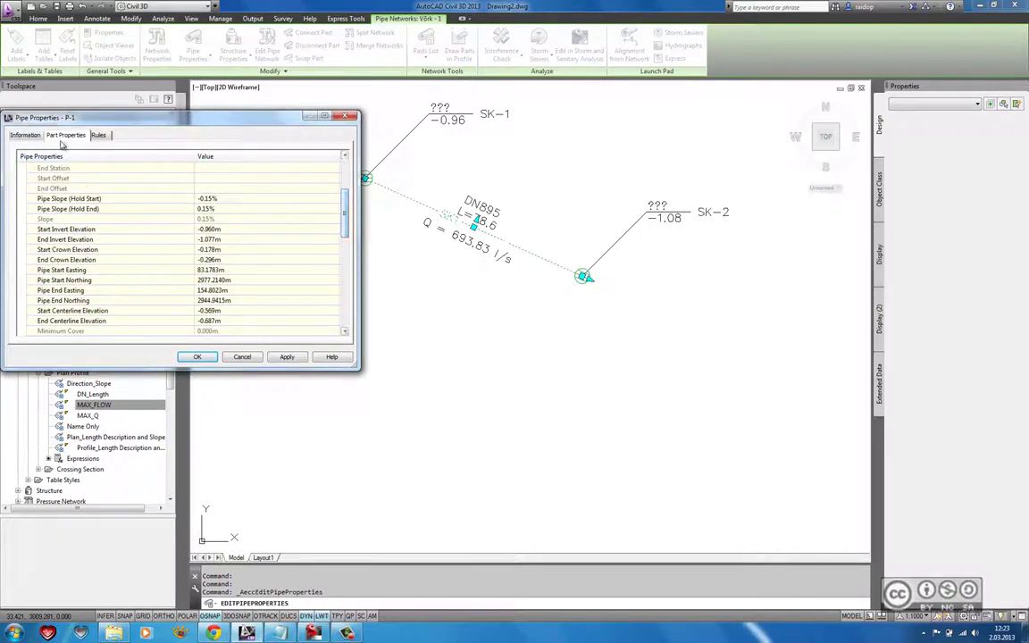
scroll(342, 245, down, 4)
scroll(344, 271, down, 4)
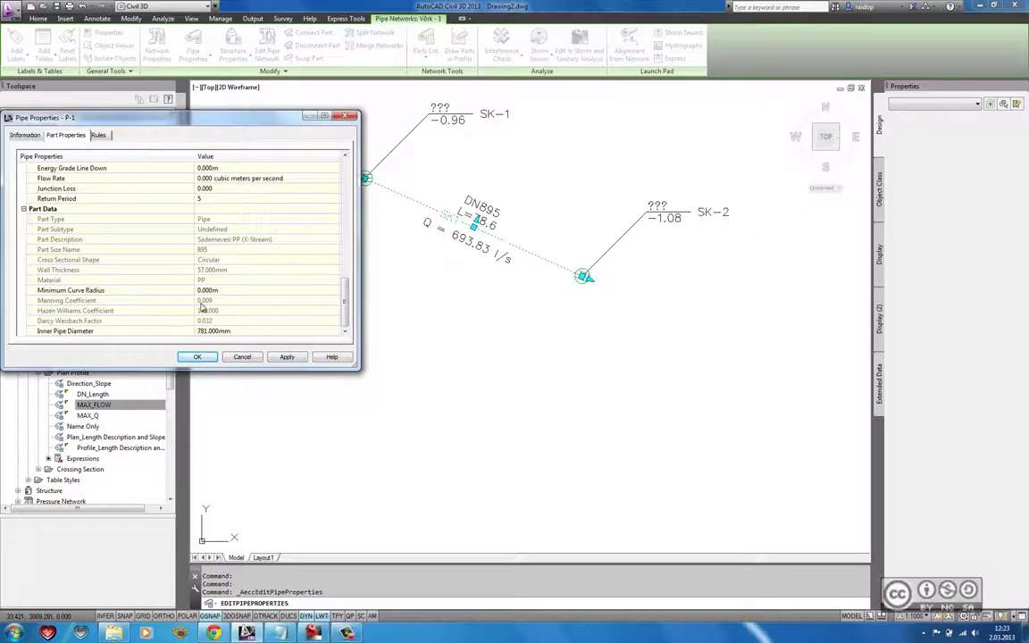
click(242, 357)
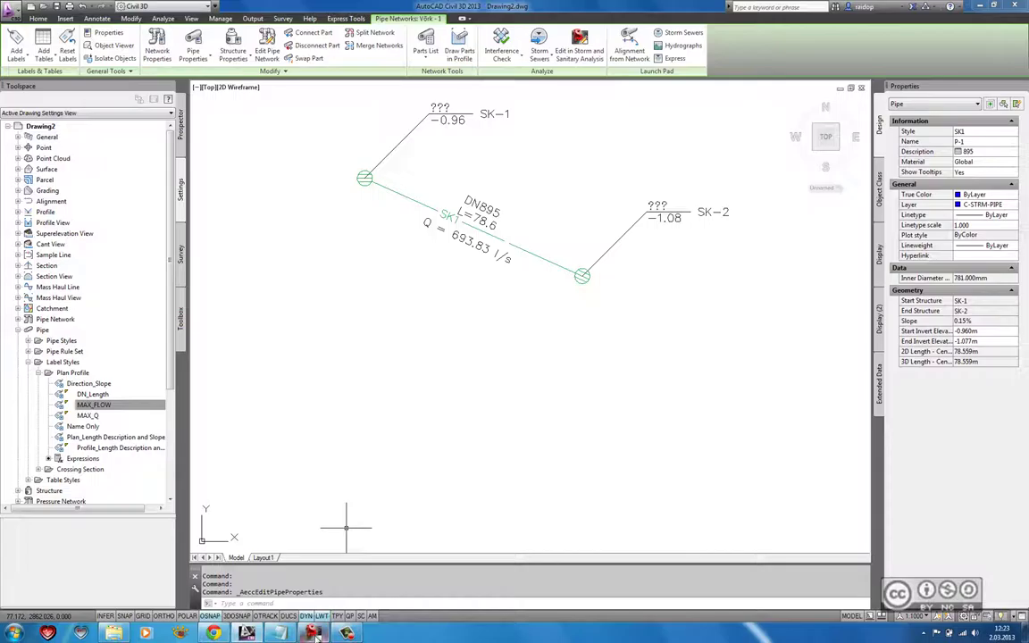
Step: In Storm and Sanitary Analysis, check pipe P-1's link properties: still DN170, Q = 8.37 l/s
click(314, 634)
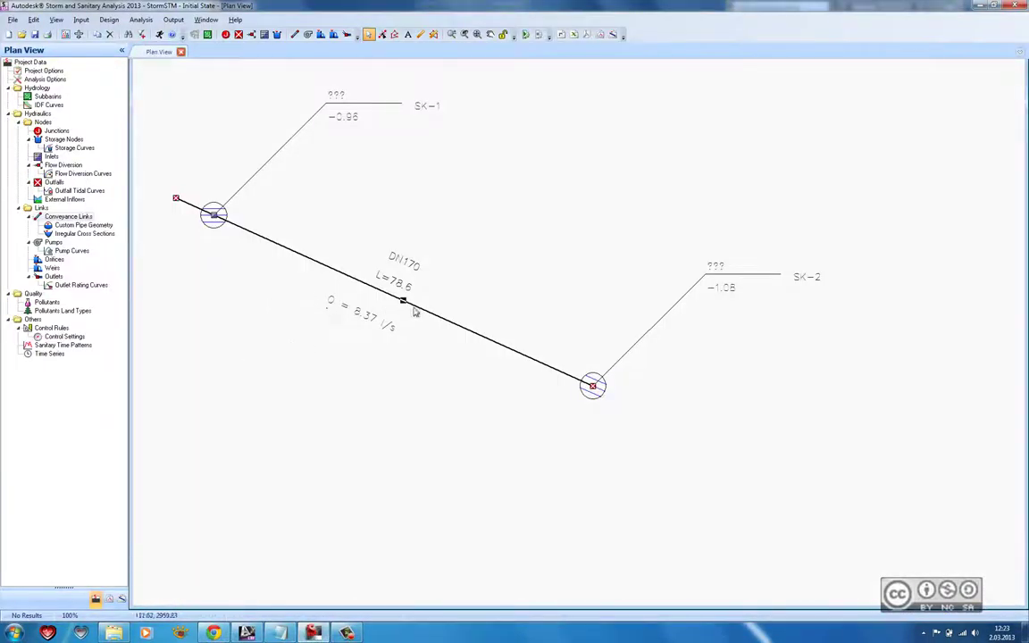
double_click(404, 305)
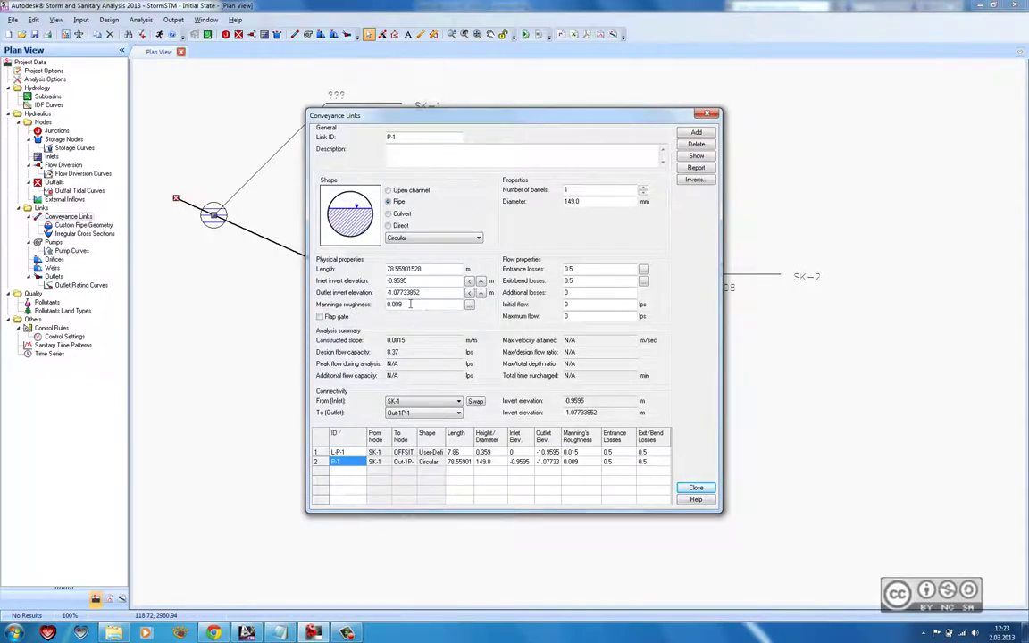
key(Escape)
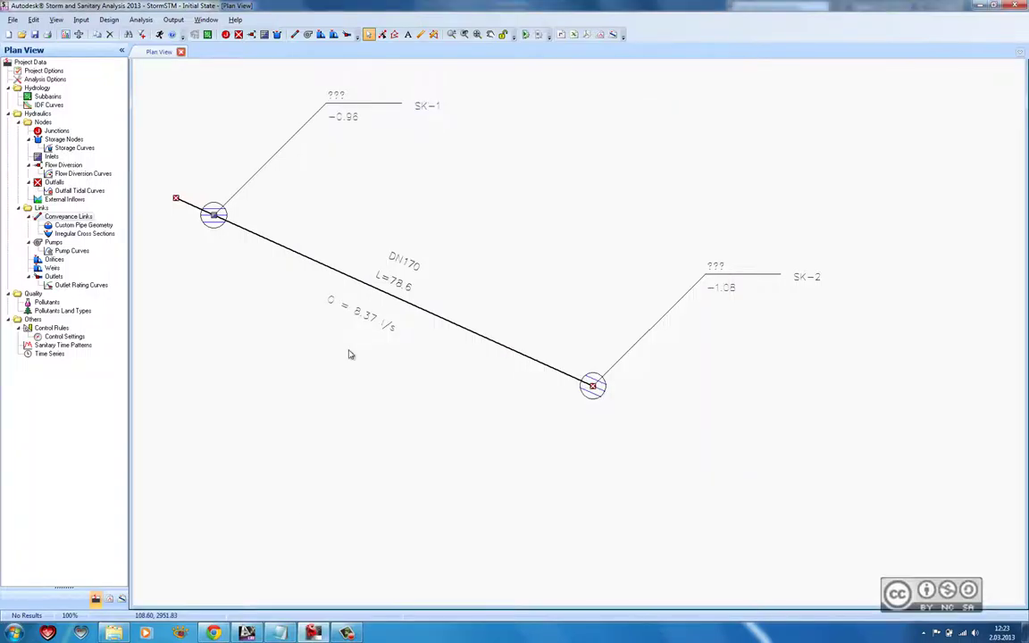